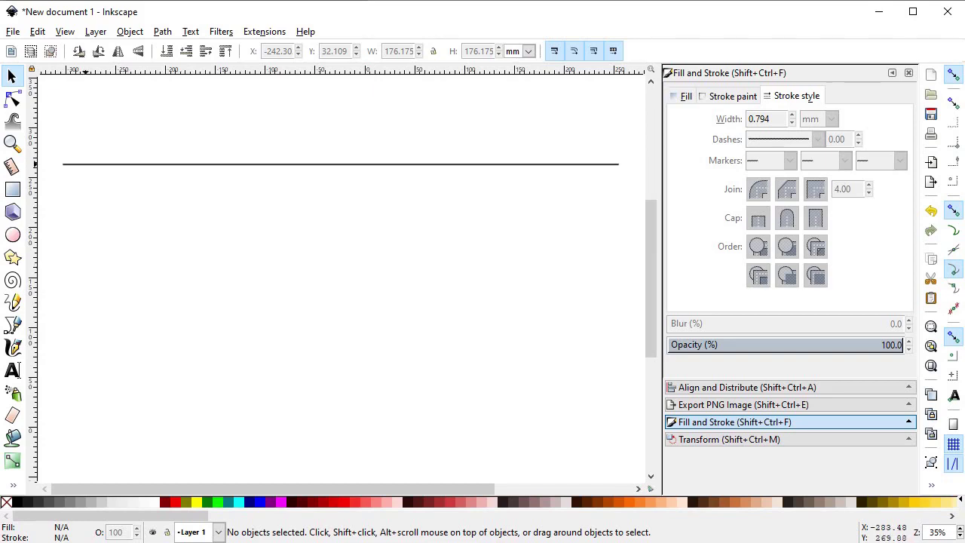
Step: Open the File menu over the blank new document
click(13, 32)
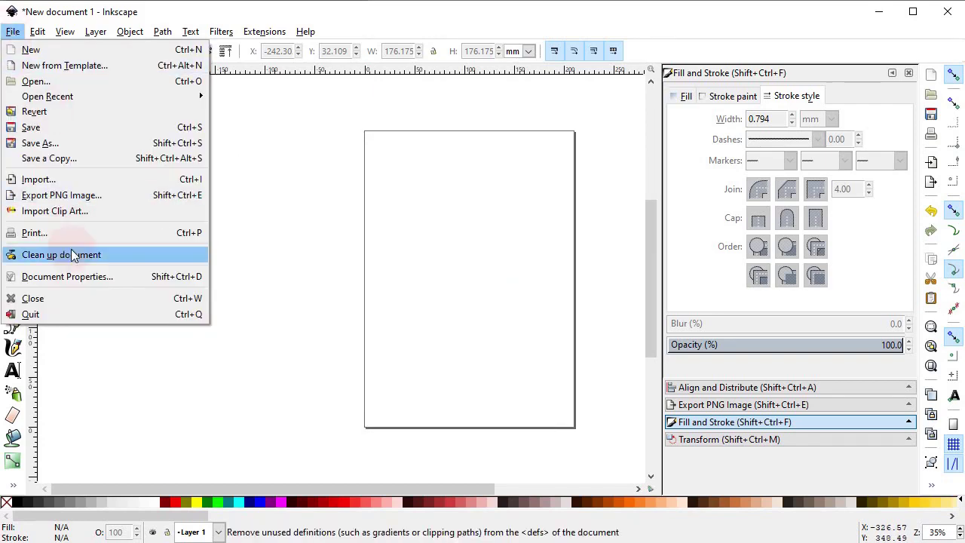
Step: Set display and page units to px, page size 1280 × 720, then fit the page in view
click(68, 276)
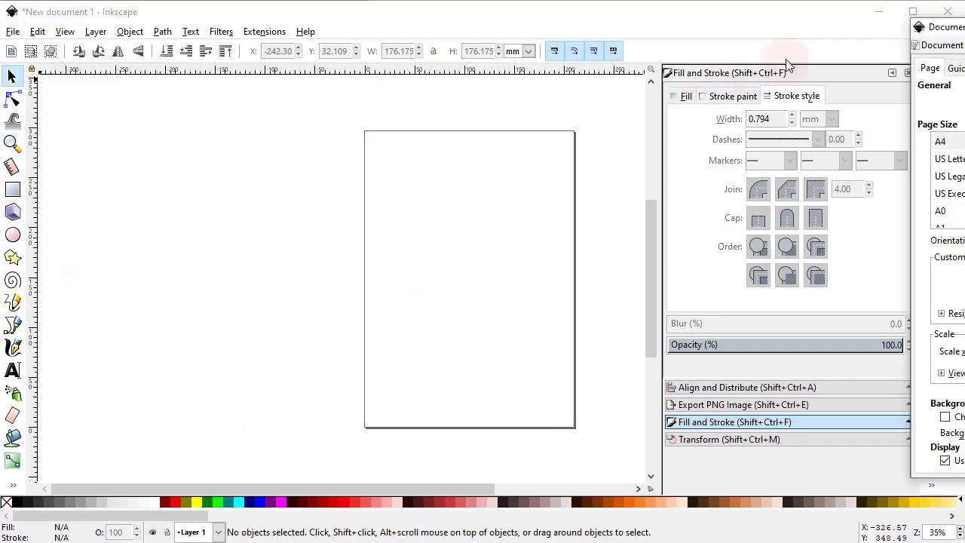
drag(942, 34, 380, 89)
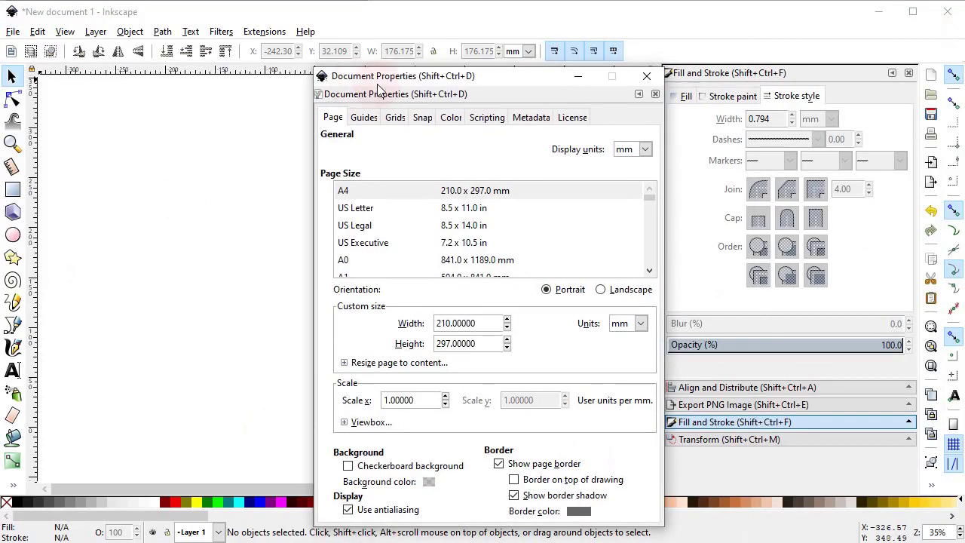
click(647, 151)
click(638, 264)
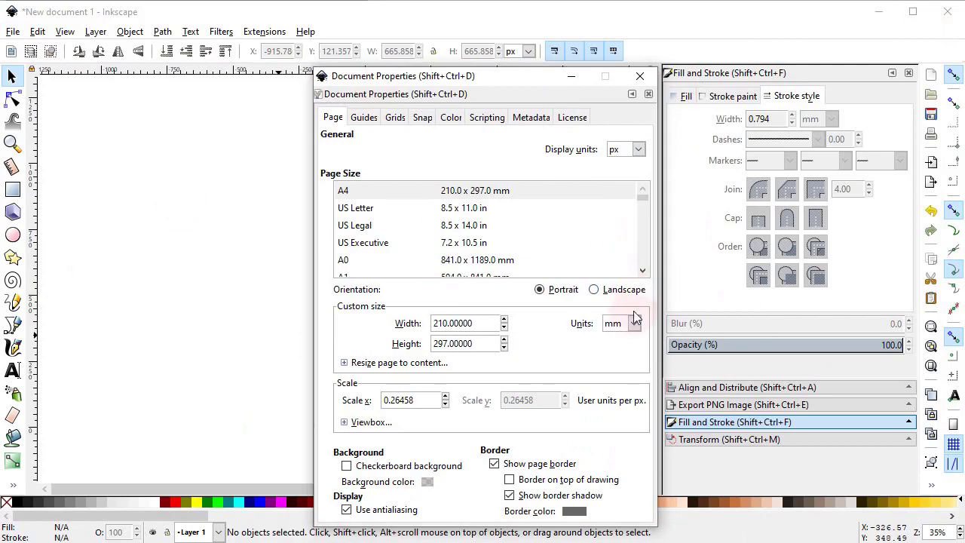
click(633, 322)
click(612, 429)
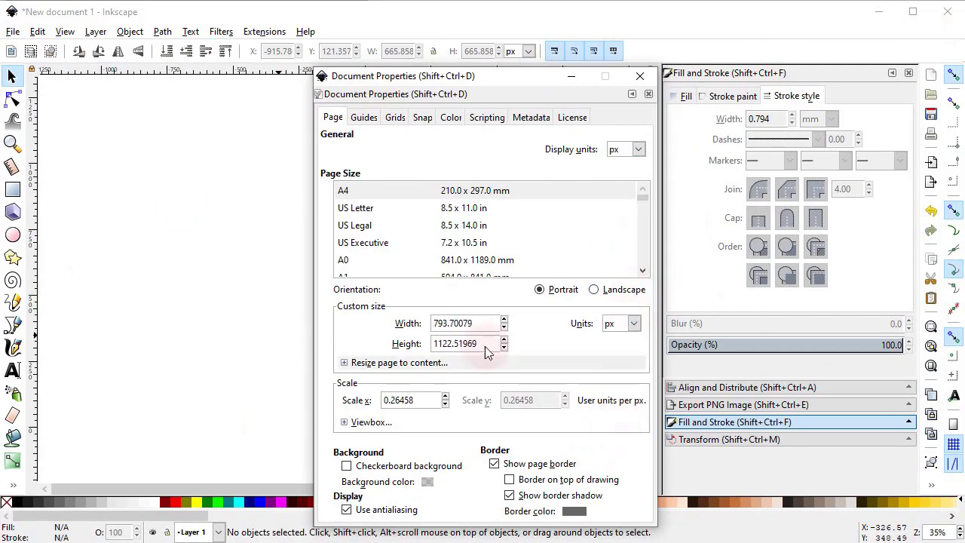
drag(478, 322, 384, 310)
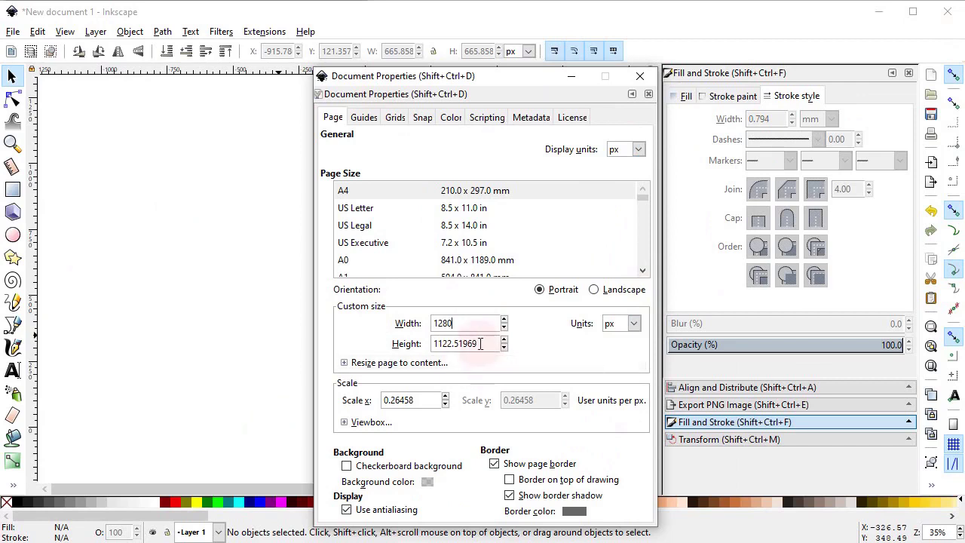
drag(481, 343, 387, 333)
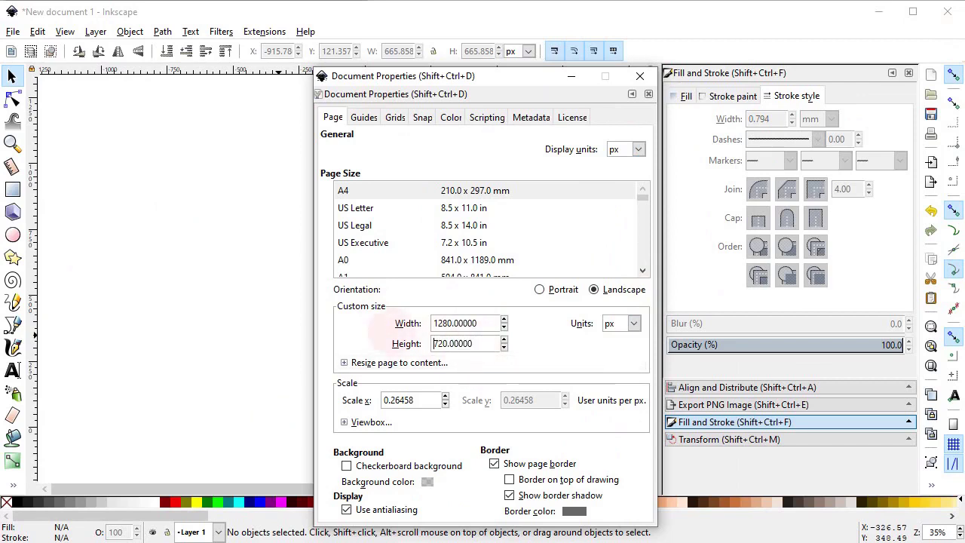
click(628, 80)
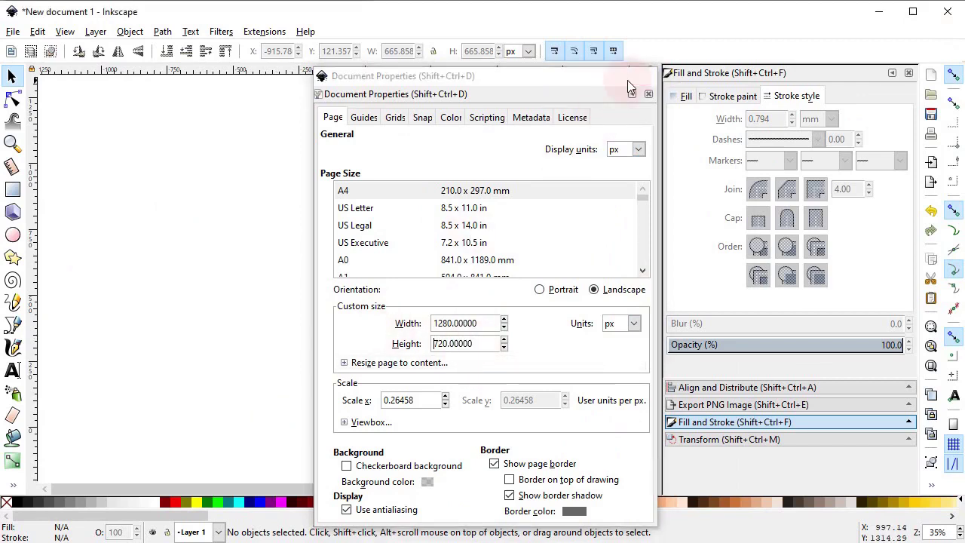
click(931, 366)
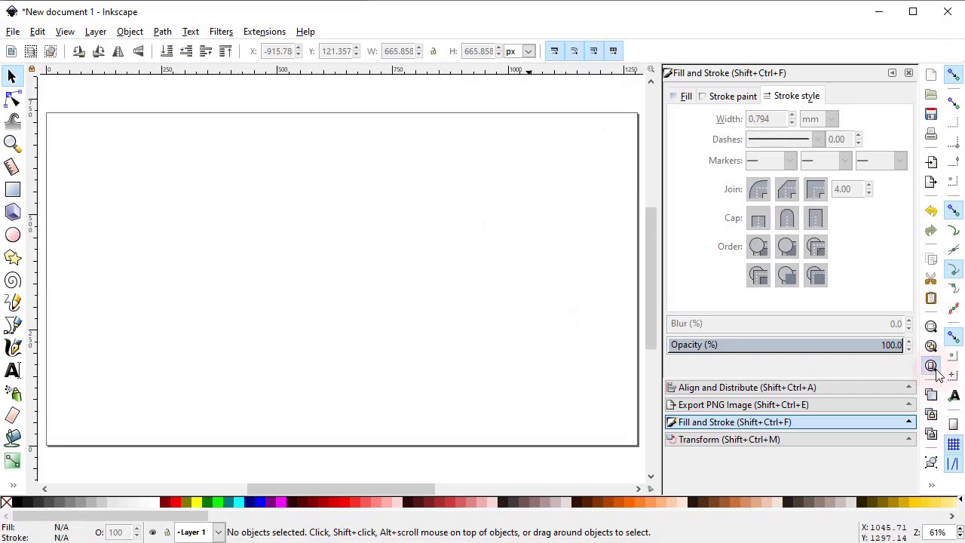
Step: Draw a vertical line at the page's left, set its height to 550 px, and reposition it
click(12, 324)
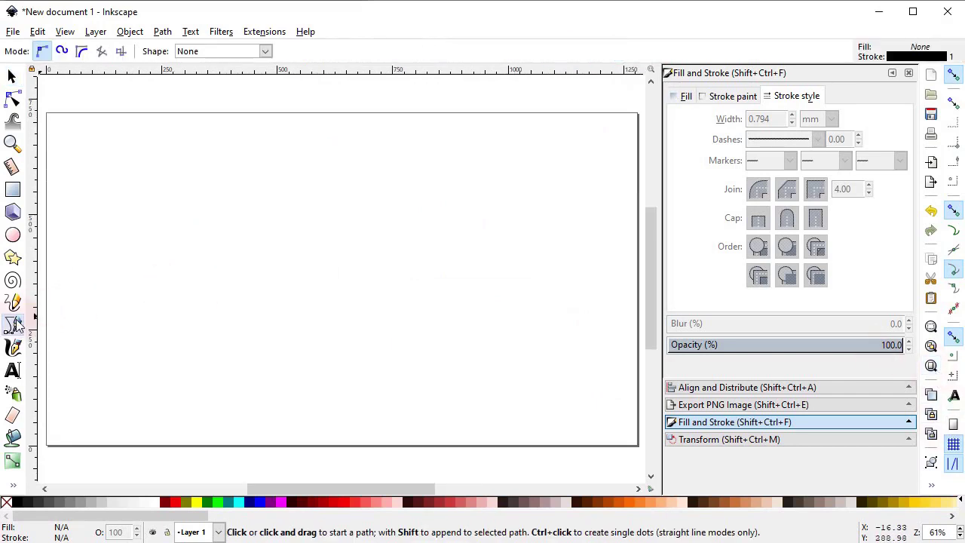
click(223, 185)
click(223, 368)
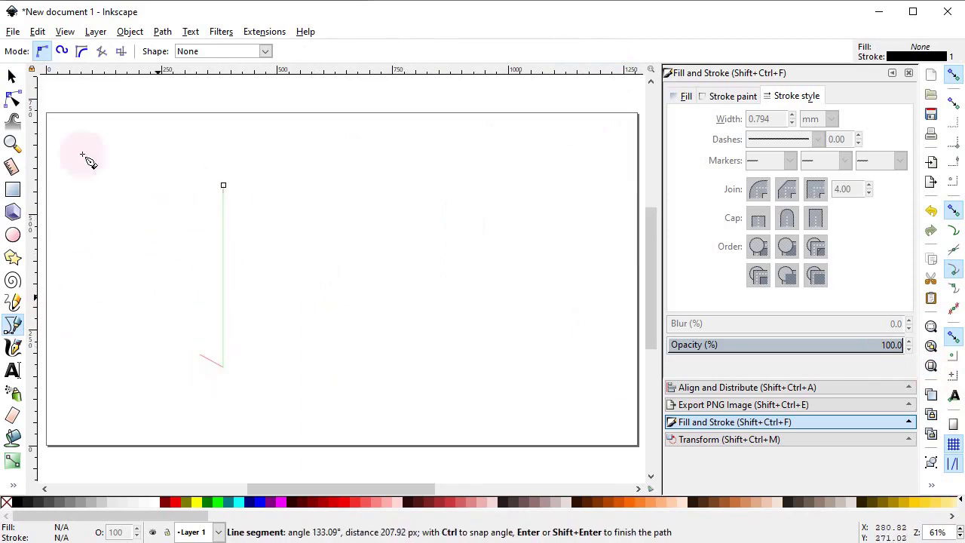
click(12, 76)
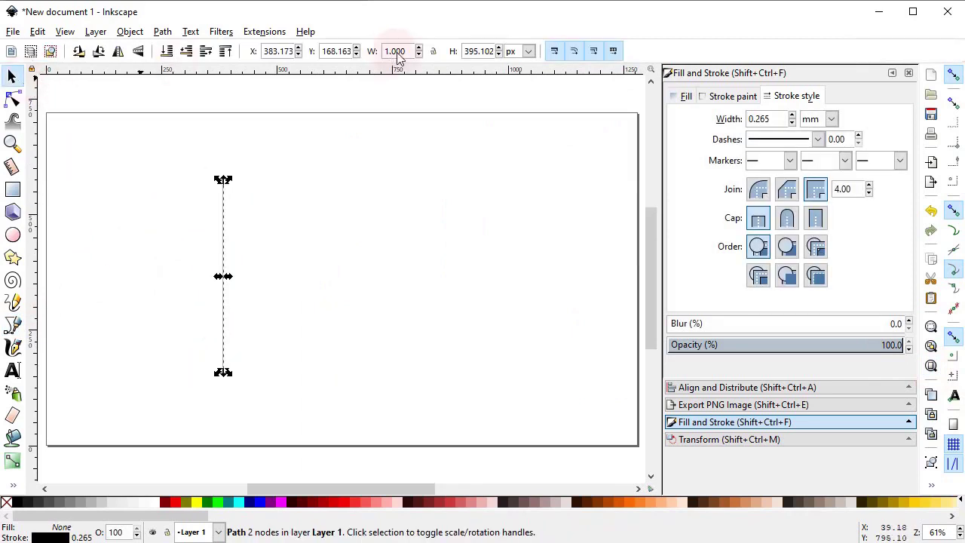
click(479, 52)
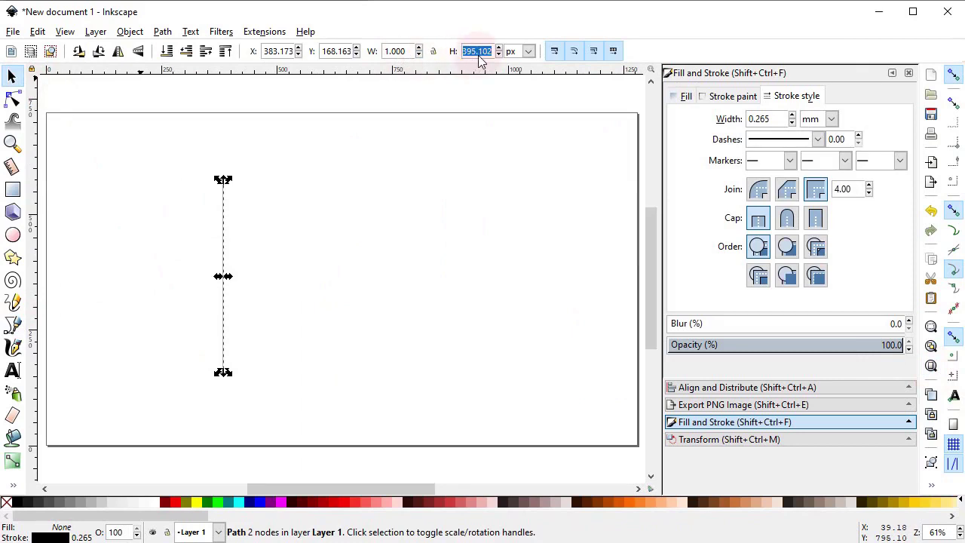
text(550)
key(Return)
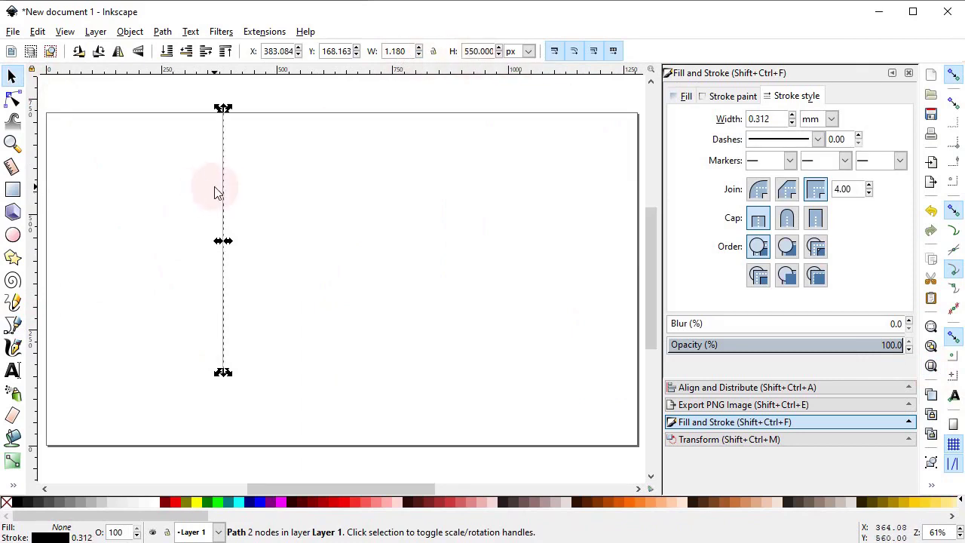
drag(219, 192, 225, 236)
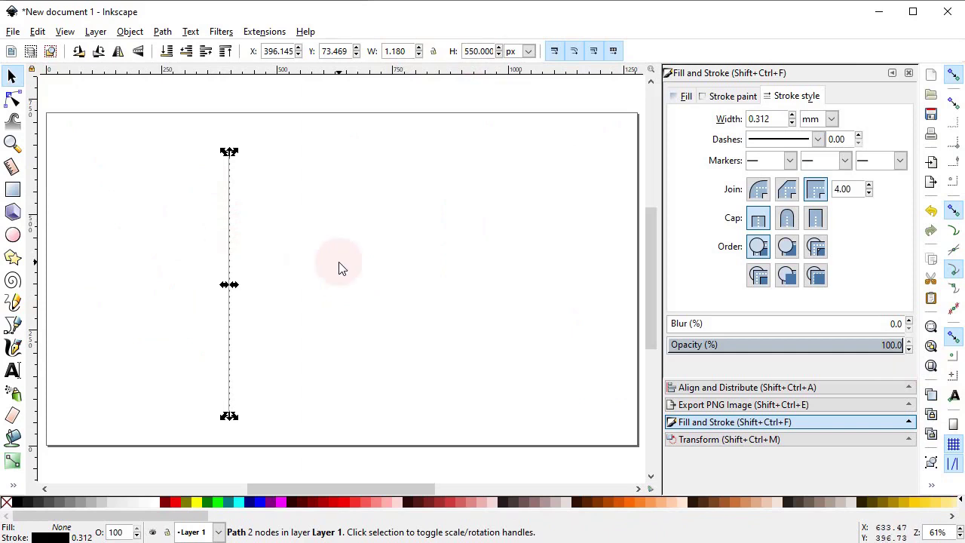
Step: Give the vertical line a 3 px stroke width
scroll(690, 425, down, 2)
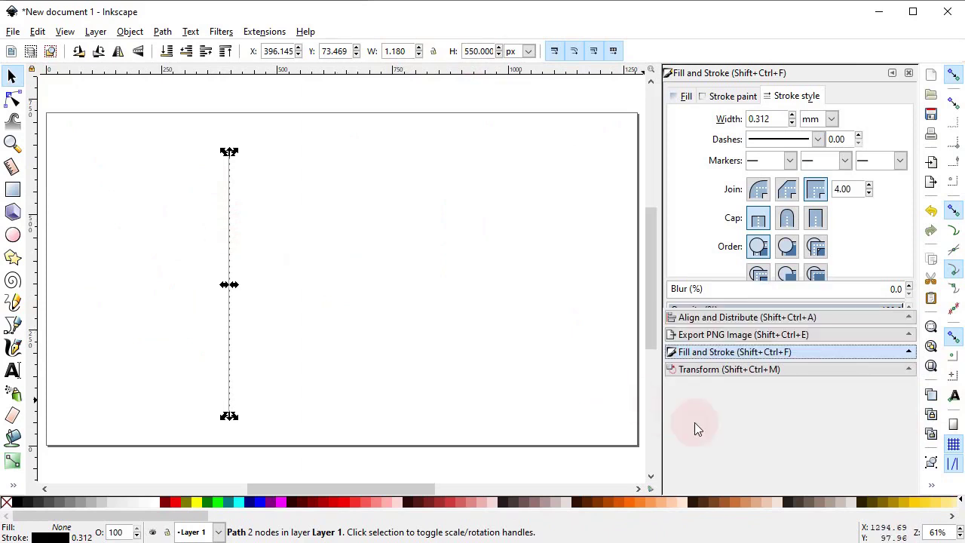
click(791, 97)
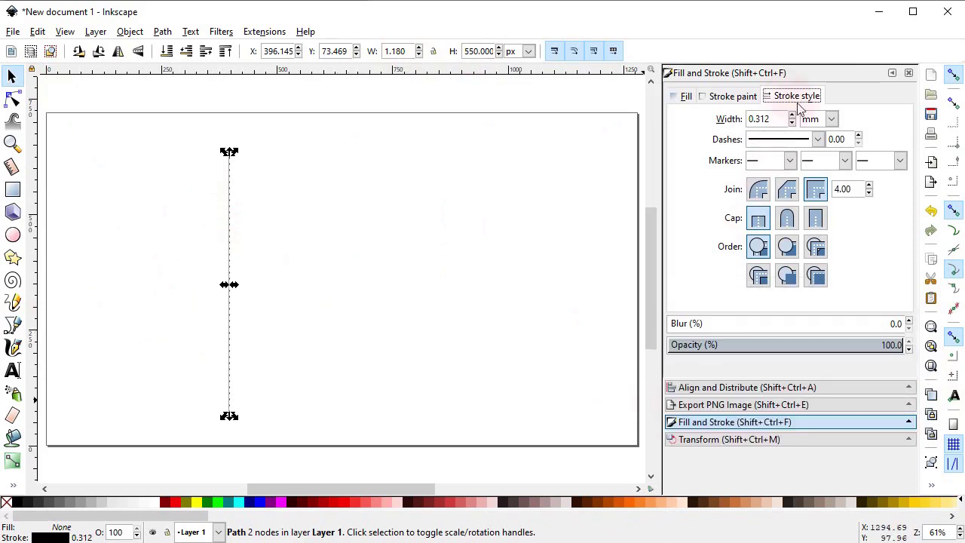
click(831, 120)
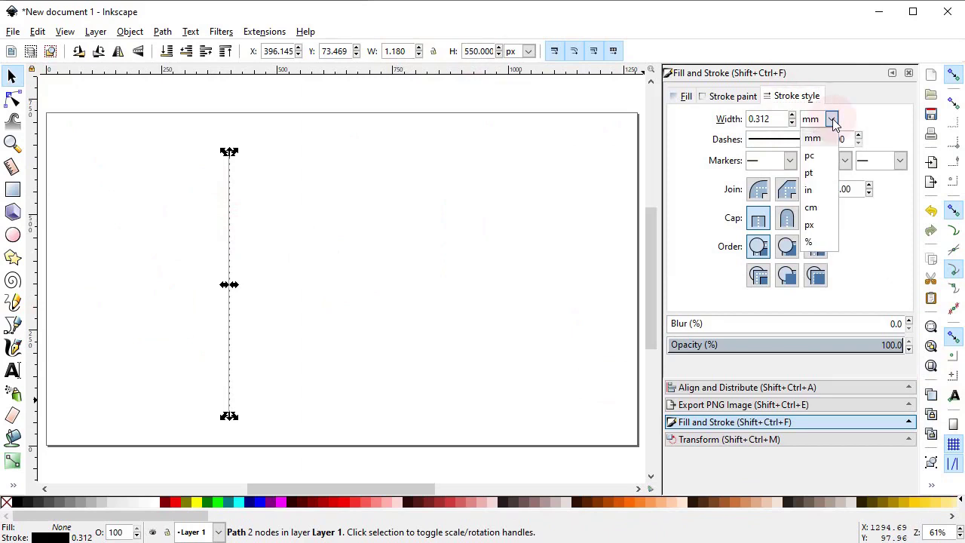
click(814, 231)
double_click(773, 120)
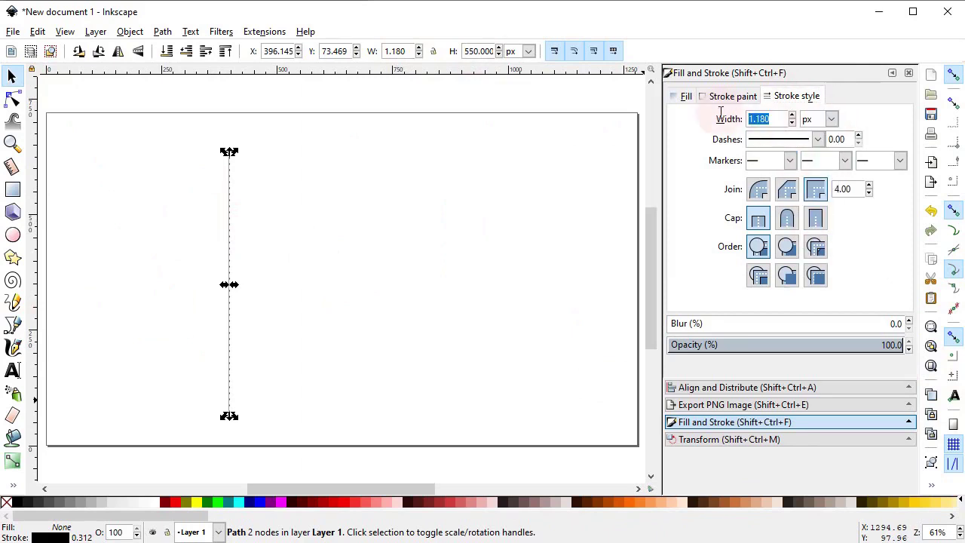
text(3)
key(Return)
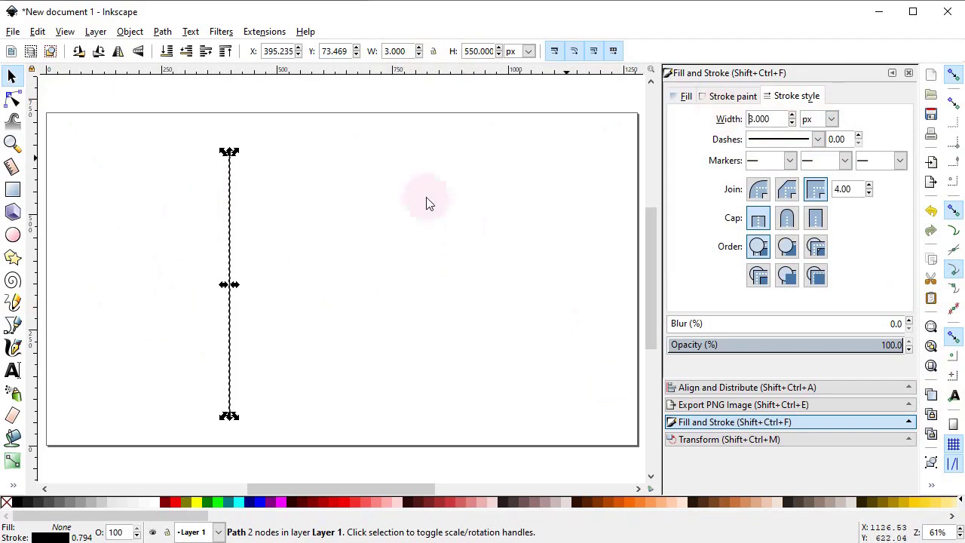
click(266, 254)
click(230, 246)
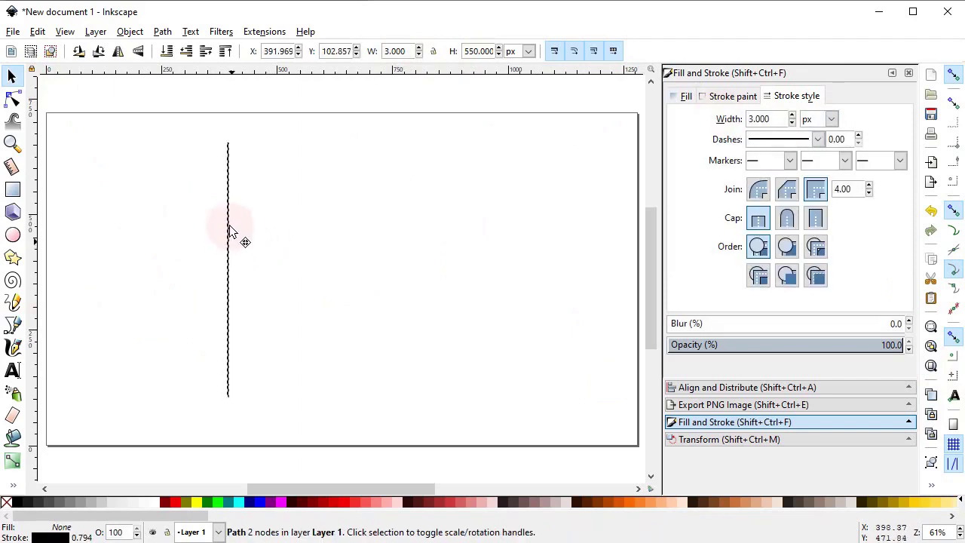
Step: Draw a horizontal line and set its width to 160 px
click(12, 324)
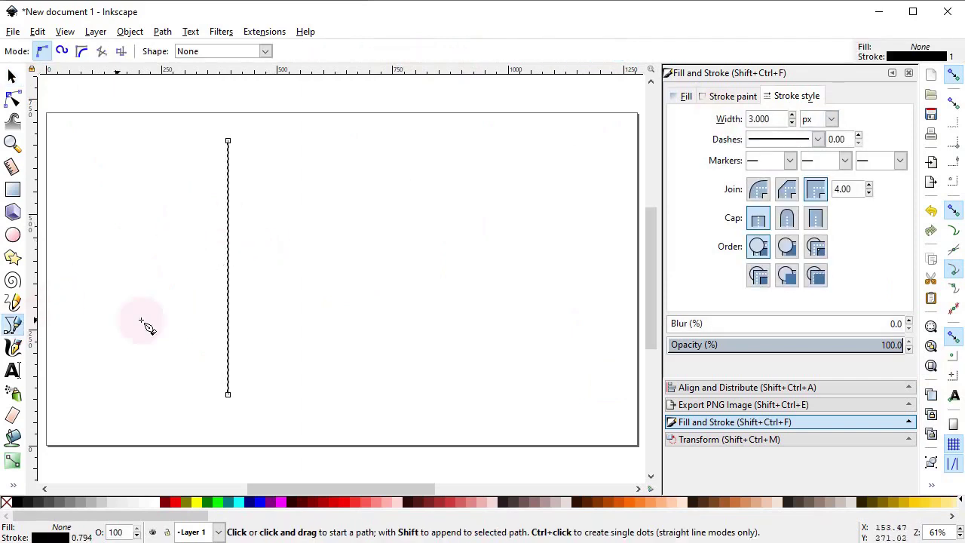
click(285, 323)
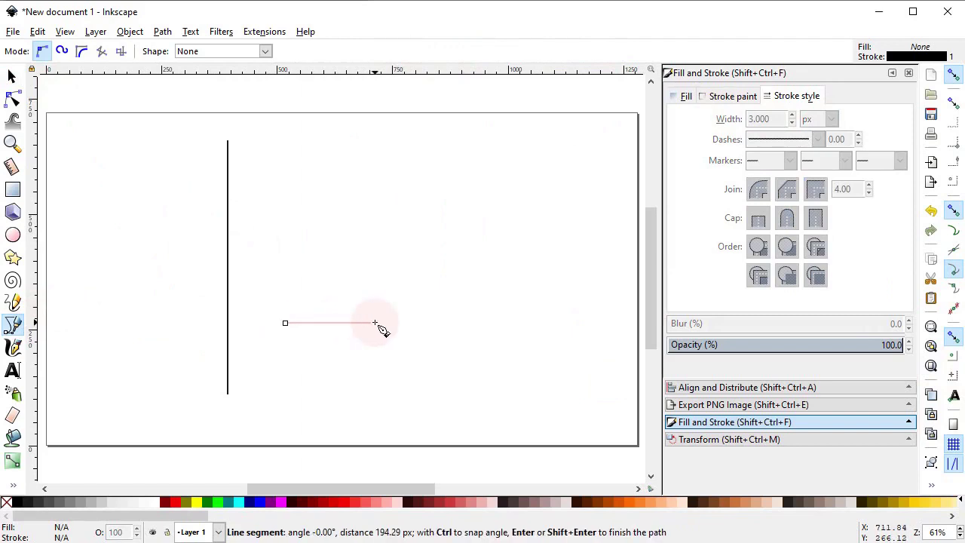
click(374, 322)
click(11, 77)
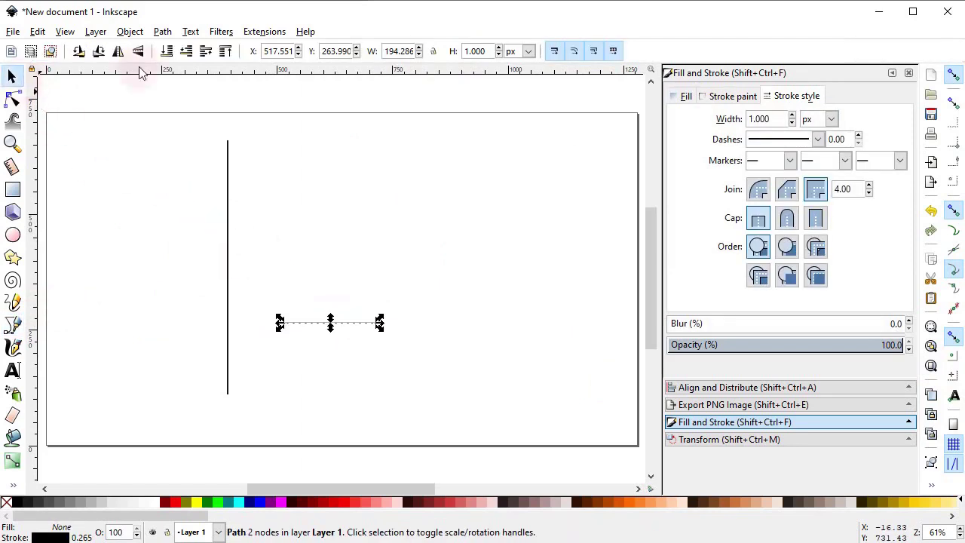
click(397, 52)
text(160)
key(Return)
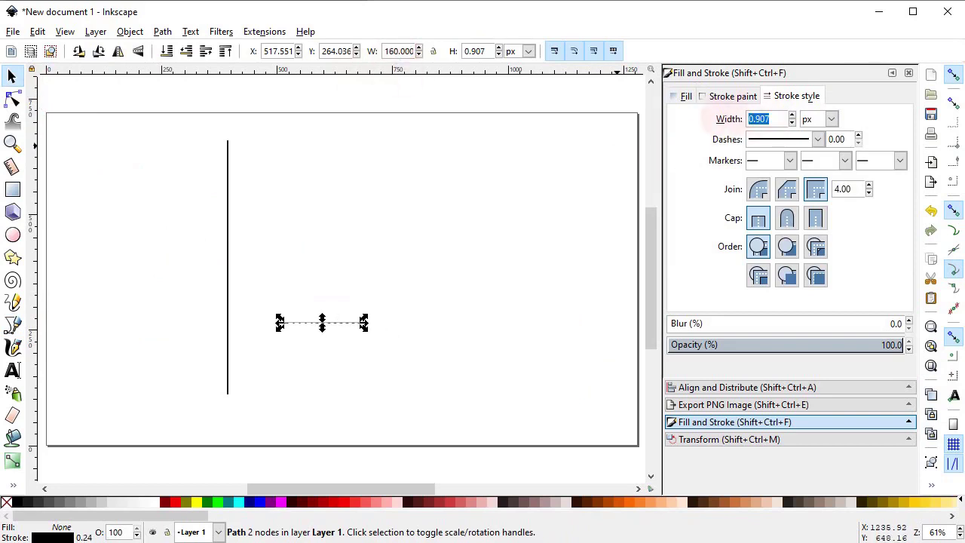
Step: Give the horizontal line a 3 px stroke and snap it to the vertical line's bottom end
text(3)
key(Return)
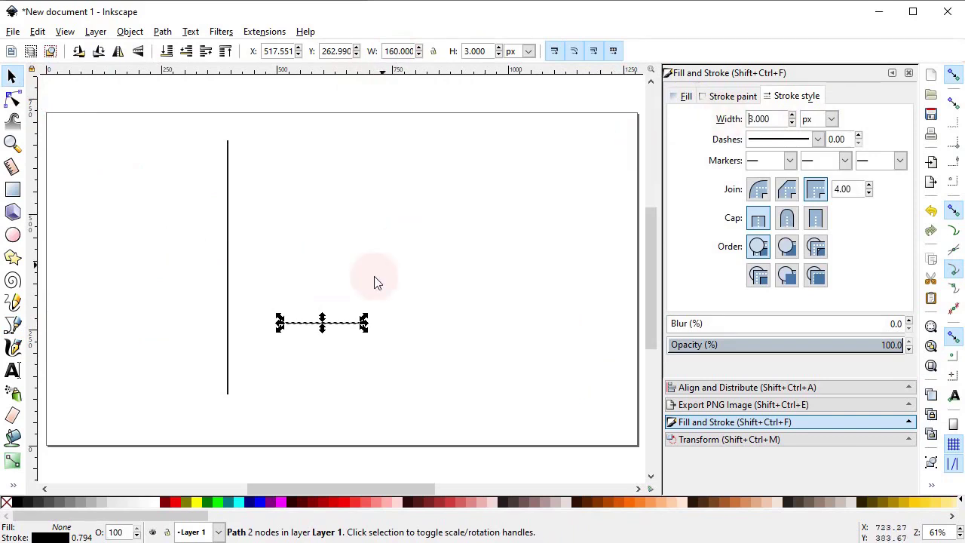
drag(291, 332, 239, 400)
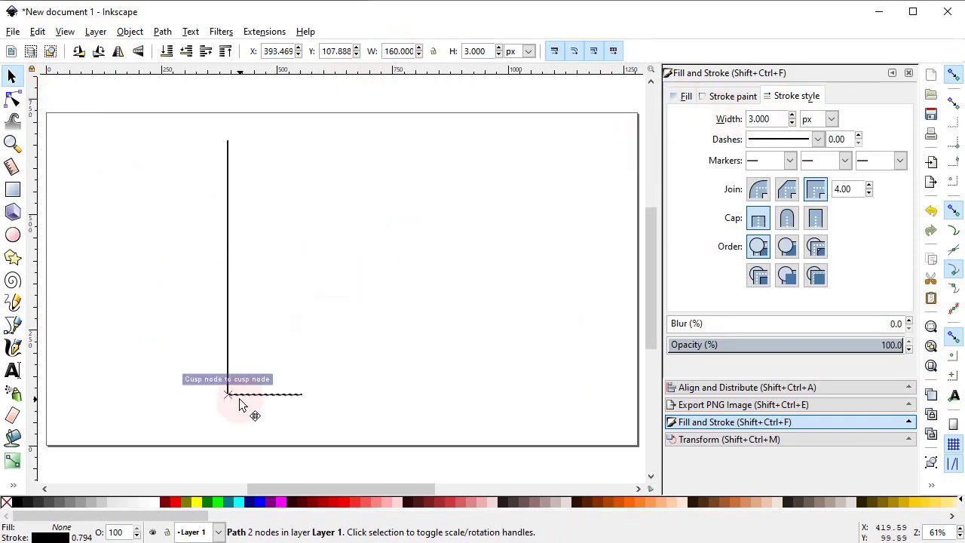
click(264, 344)
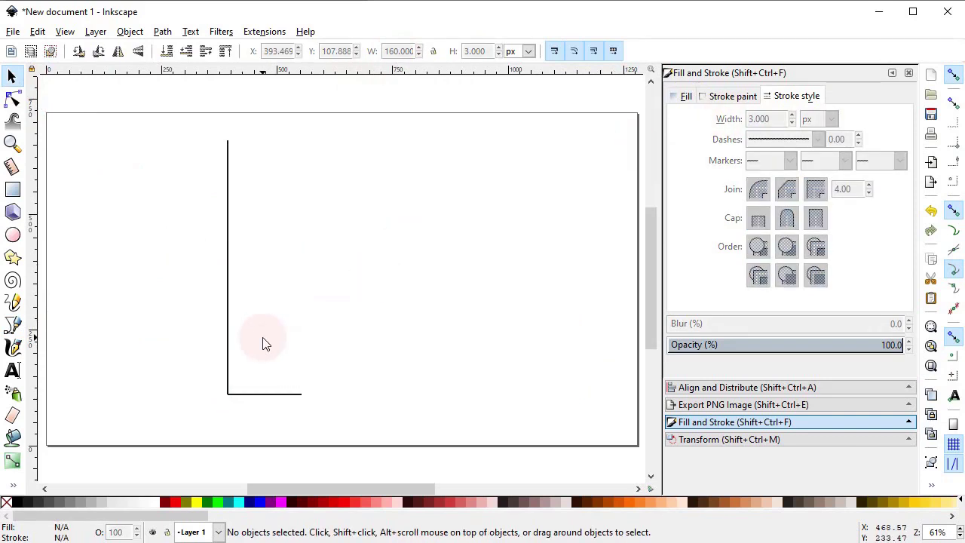
click(228, 267)
Step: Duplicate the vertical line onto the horizontal line's right end, forming a U, and start a short line
right_click(227, 269)
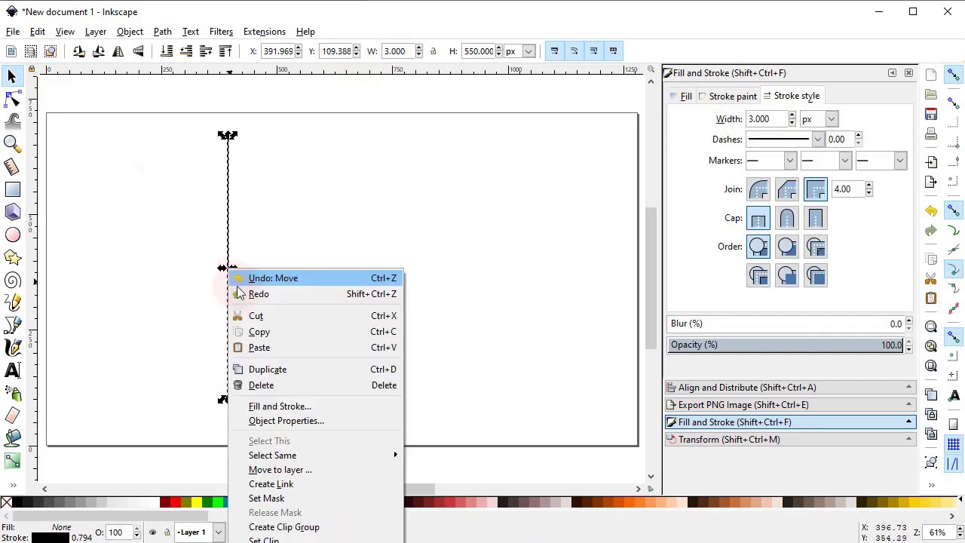
click(254, 369)
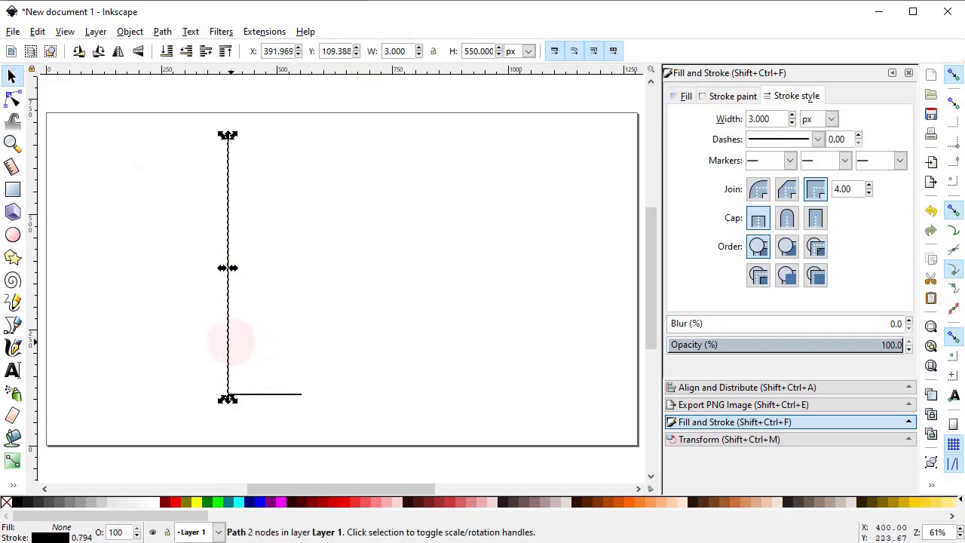
drag(230, 343, 302, 348)
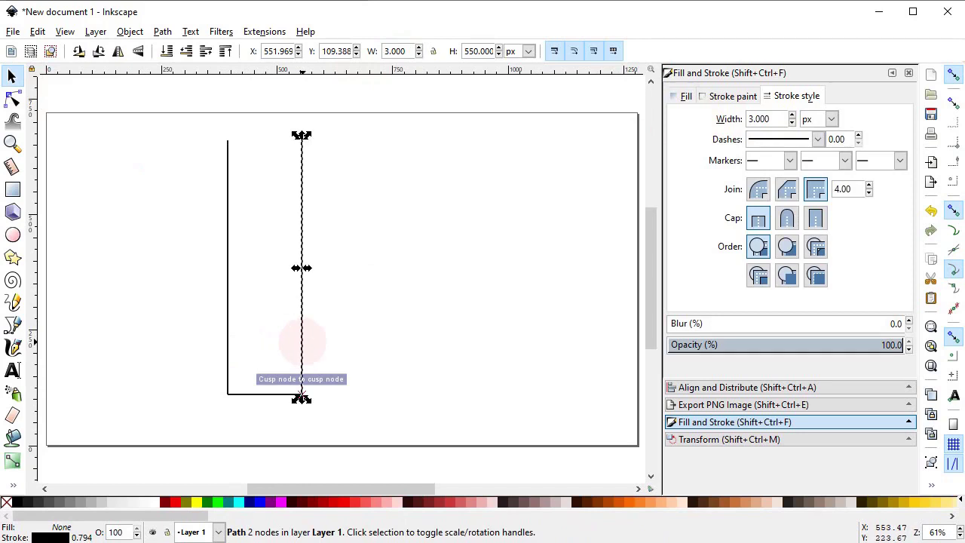
click(13, 324)
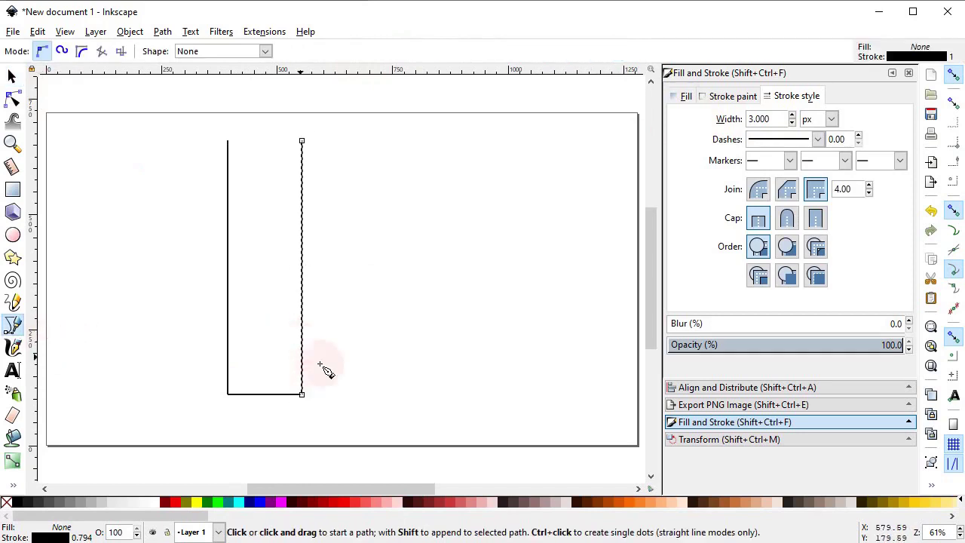
click(350, 395)
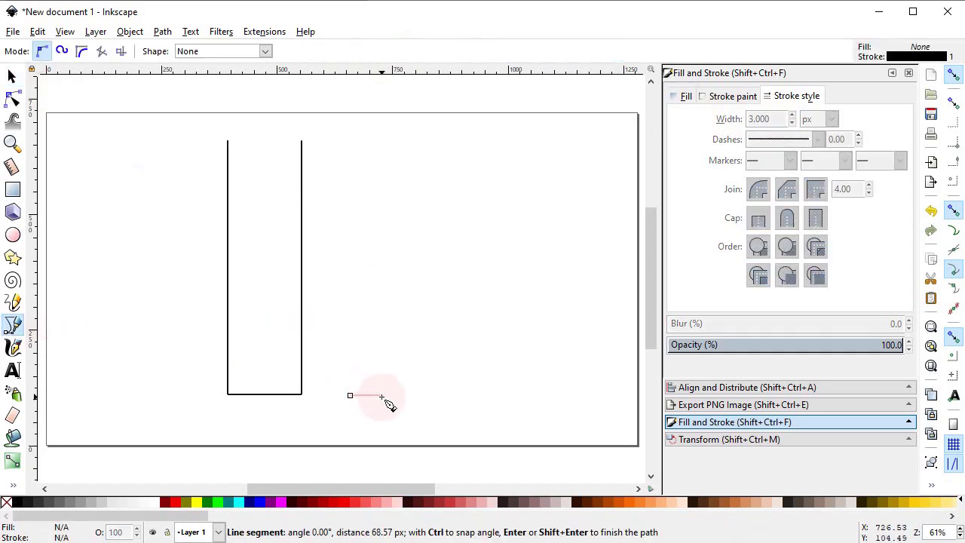
Step: Finish the short line, set its width to 60 px, and snap it to the U's bottom-right corner
click(382, 395)
click(12, 76)
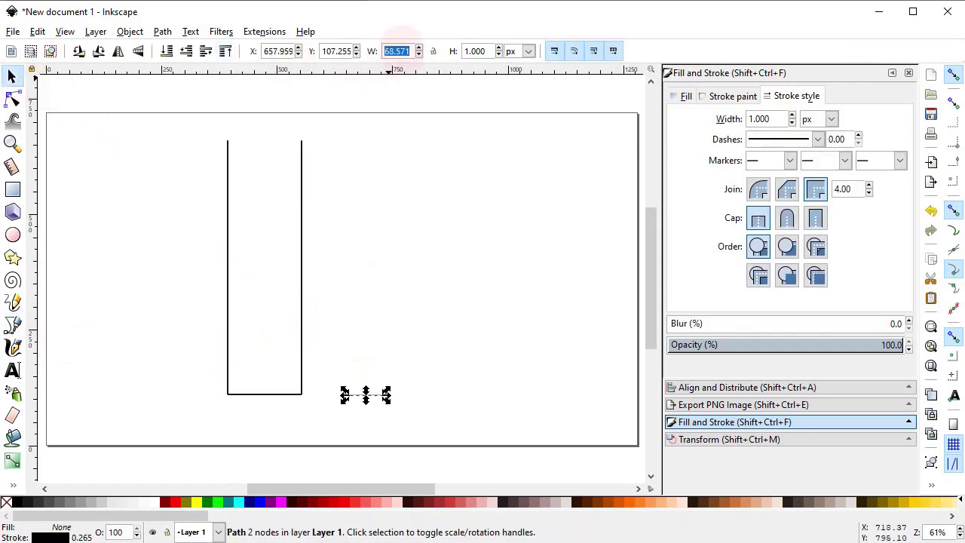
click(400, 51)
text(60)
key(Return)
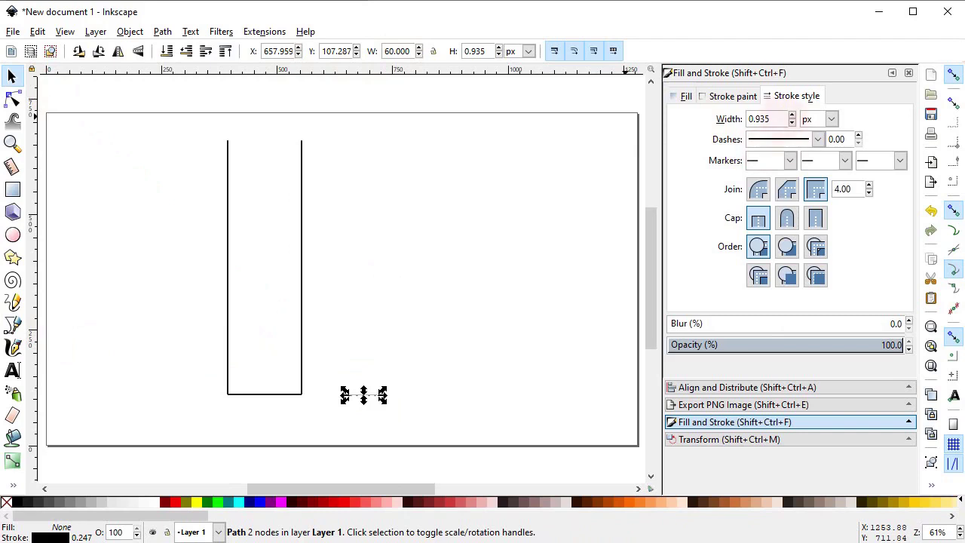
double_click(774, 119)
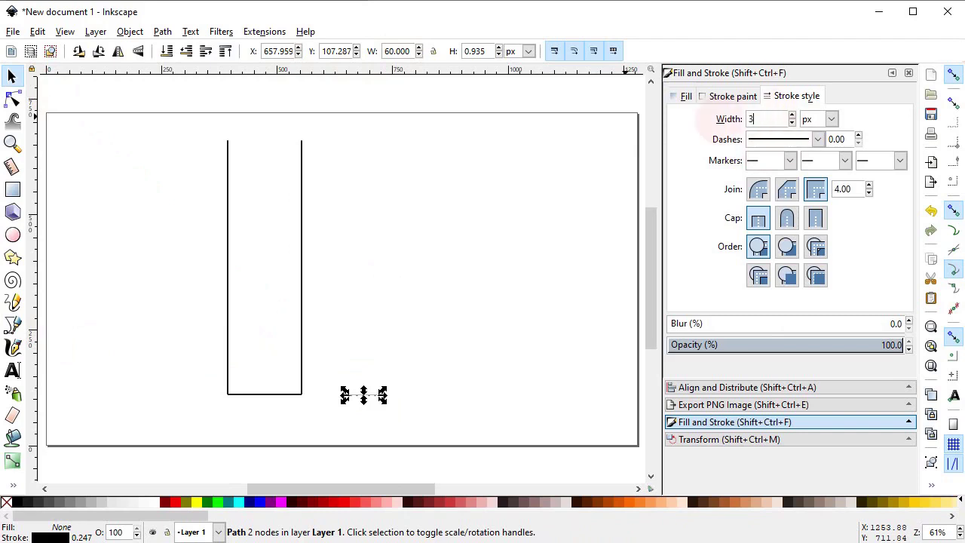
click(521, 270)
drag(368, 392, 319, 390)
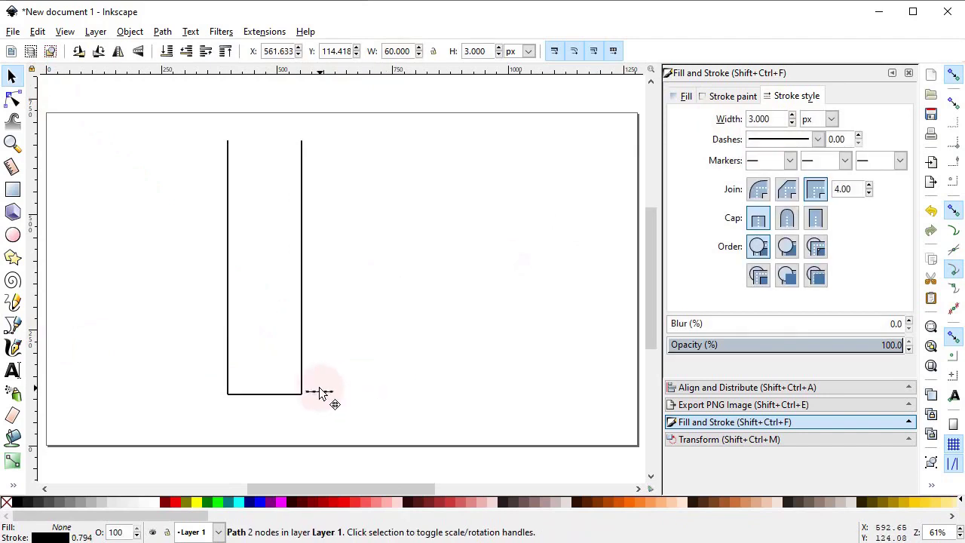
click(202, 128)
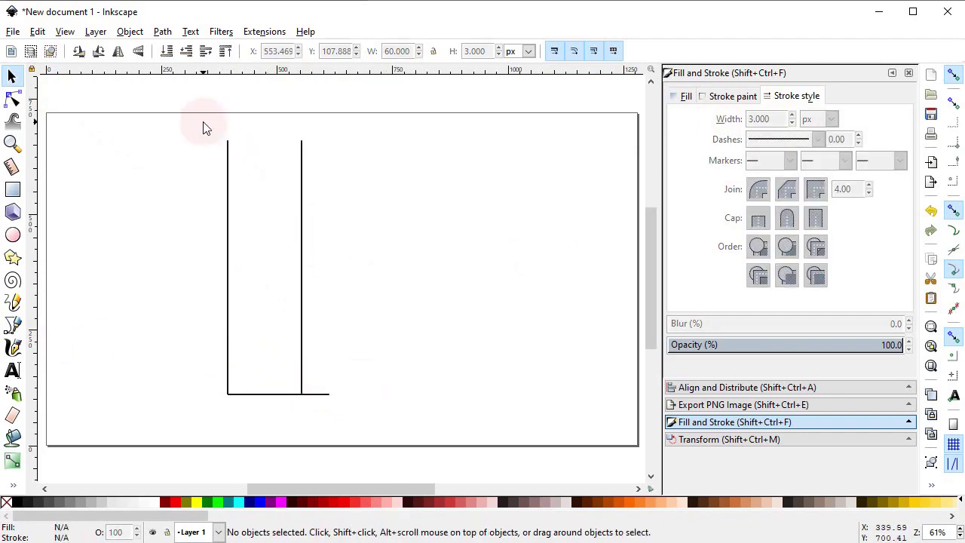
click(302, 195)
Step: Duplicate the U's right line, rotate the copy 90° into a crossbar, and select the U's lines
right_click(301, 195)
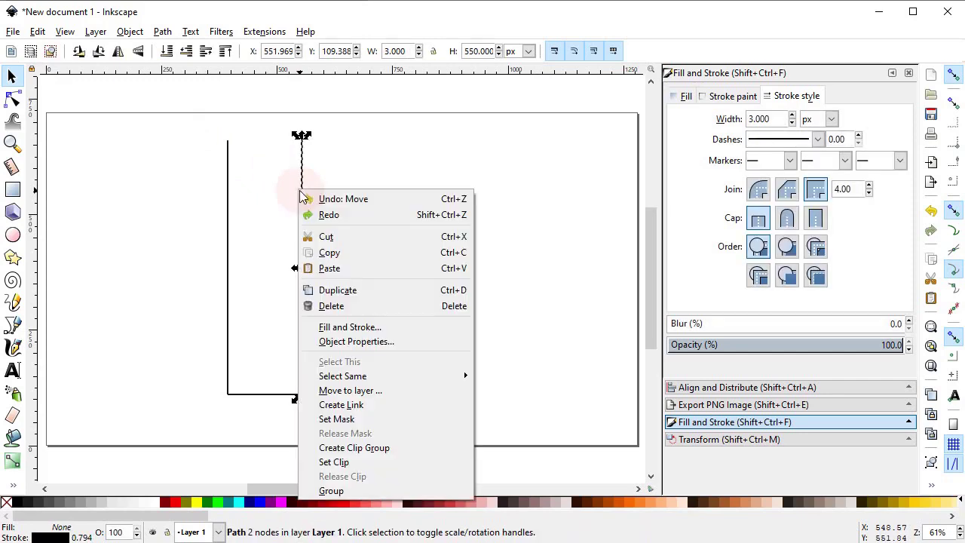
click(322, 298)
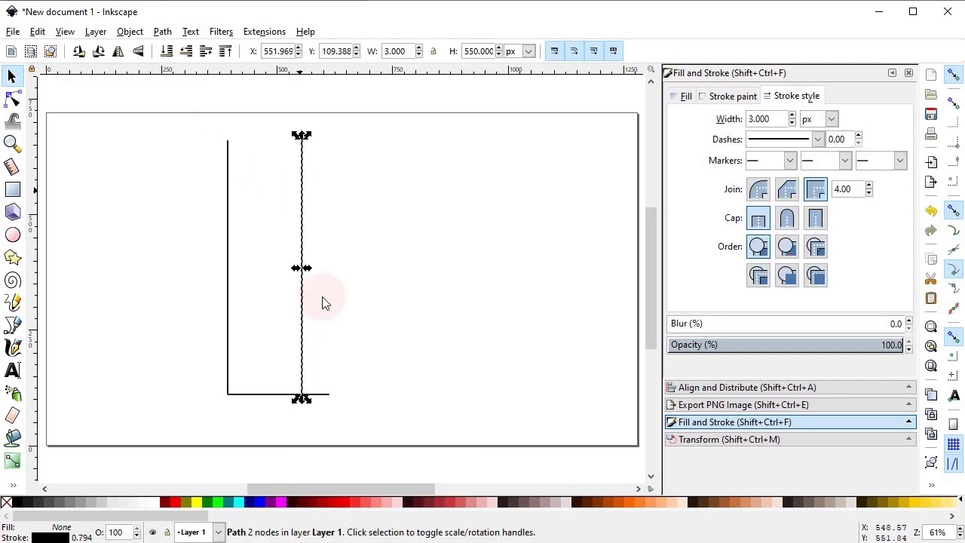
click(100, 53)
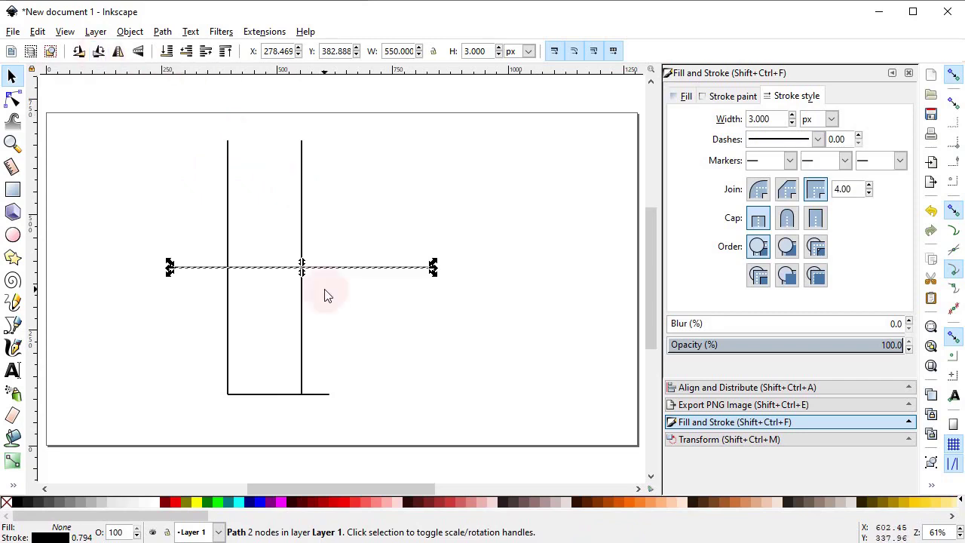
drag(200, 130, 308, 416)
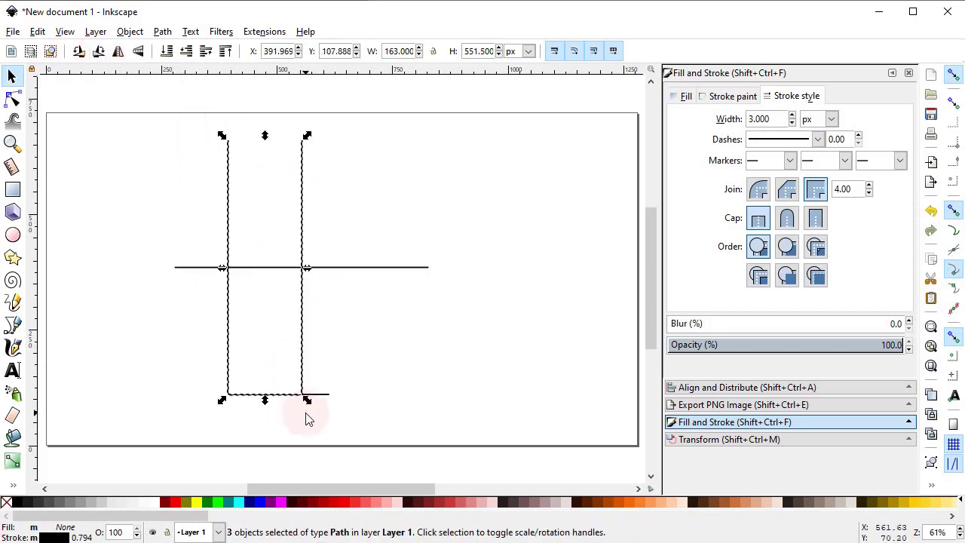
Step: Combine the U into one path and place a duplicate of it to the right
click(162, 32)
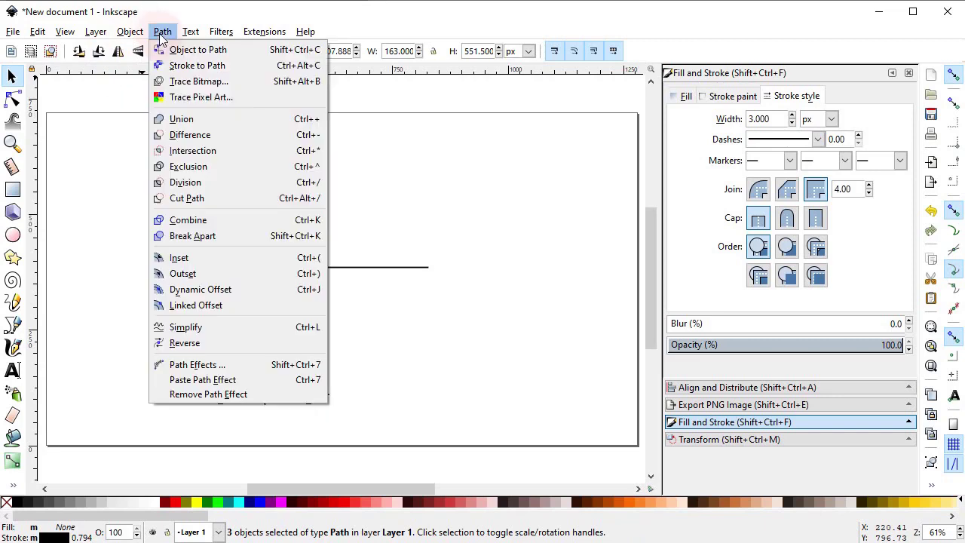
click(195, 221)
right_click(229, 201)
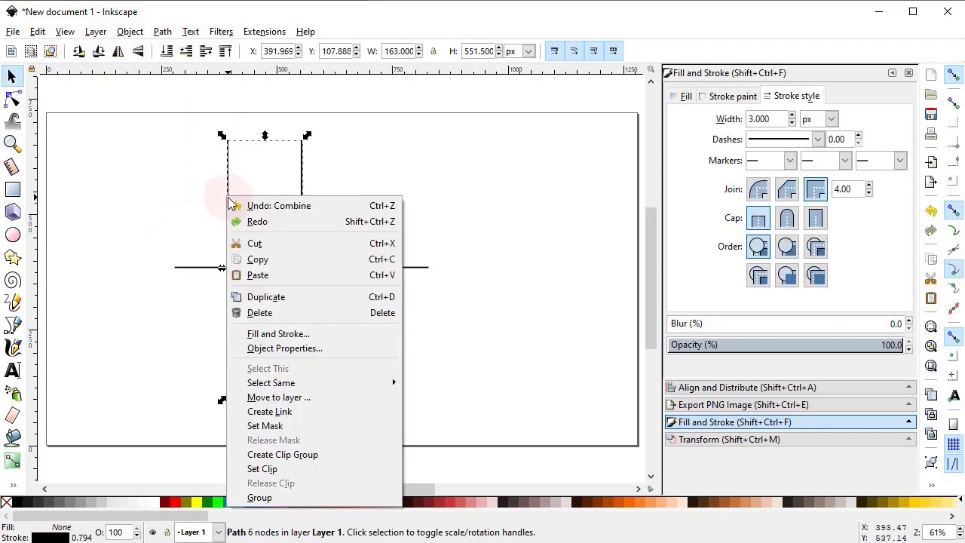
click(266, 296)
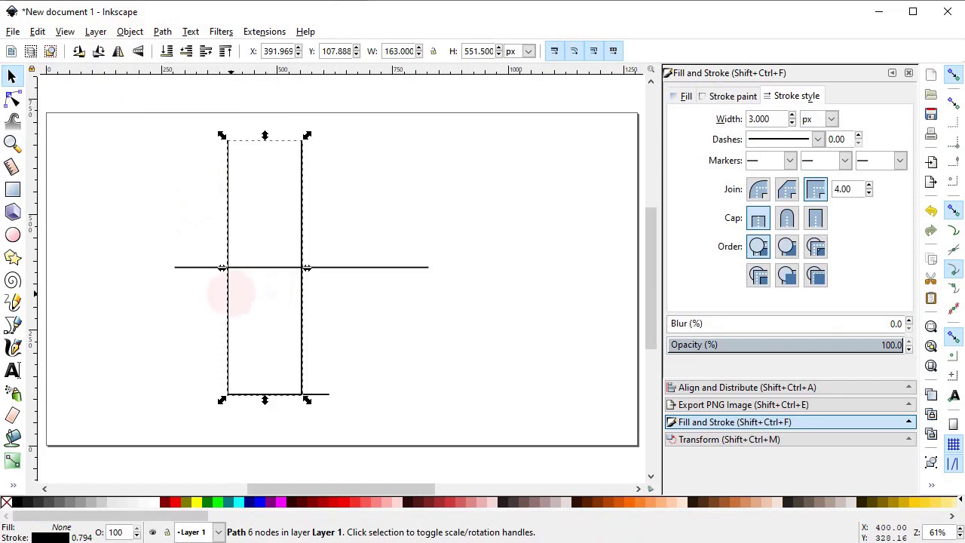
drag(230, 294, 336, 295)
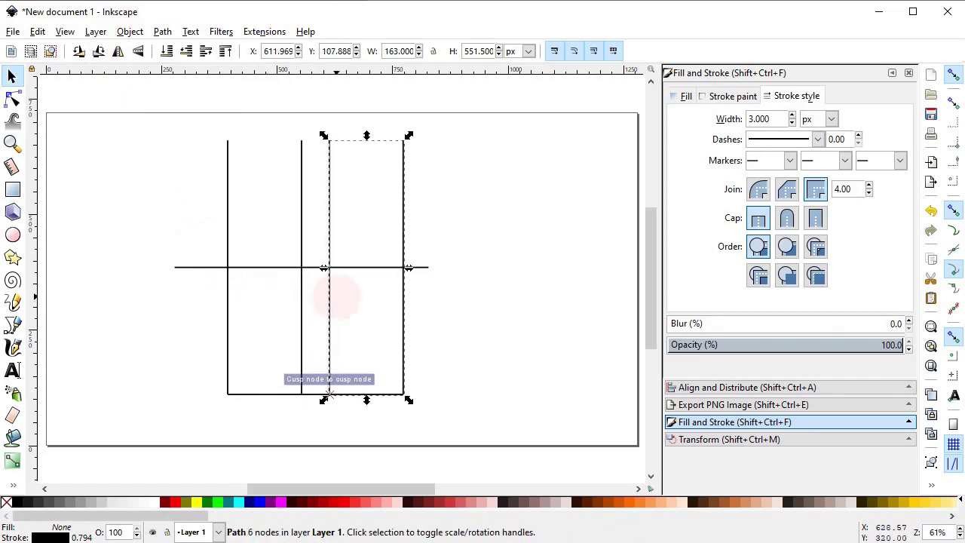
Step: Duplicate the 60 px bottom segment, rotate it upright, and raise it straight up to the crossbar
drag(283, 421, 355, 377)
right_click(313, 394)
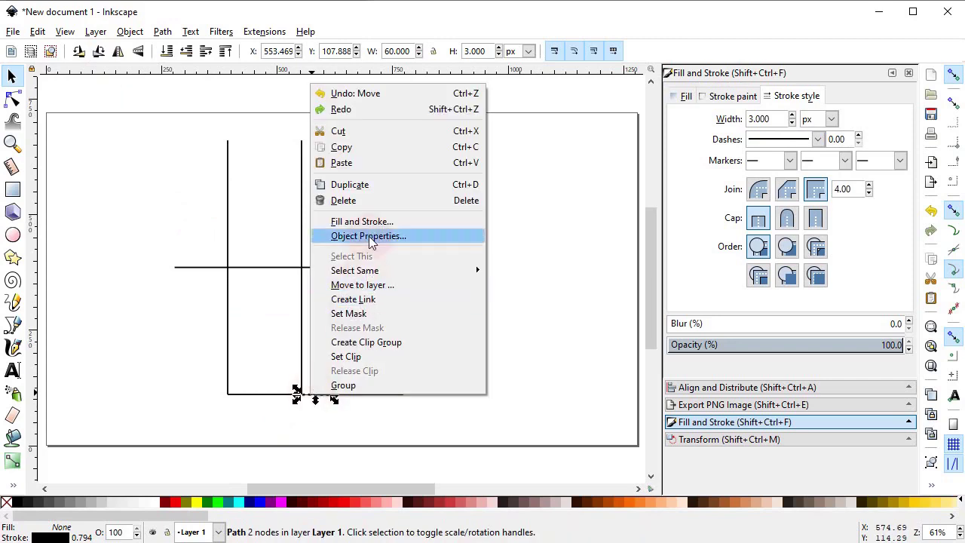
click(349, 184)
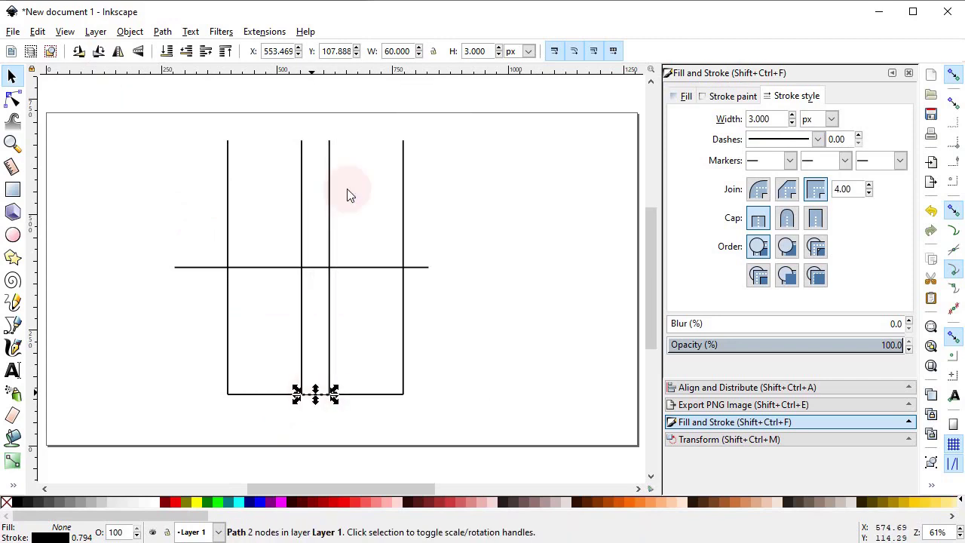
click(79, 51)
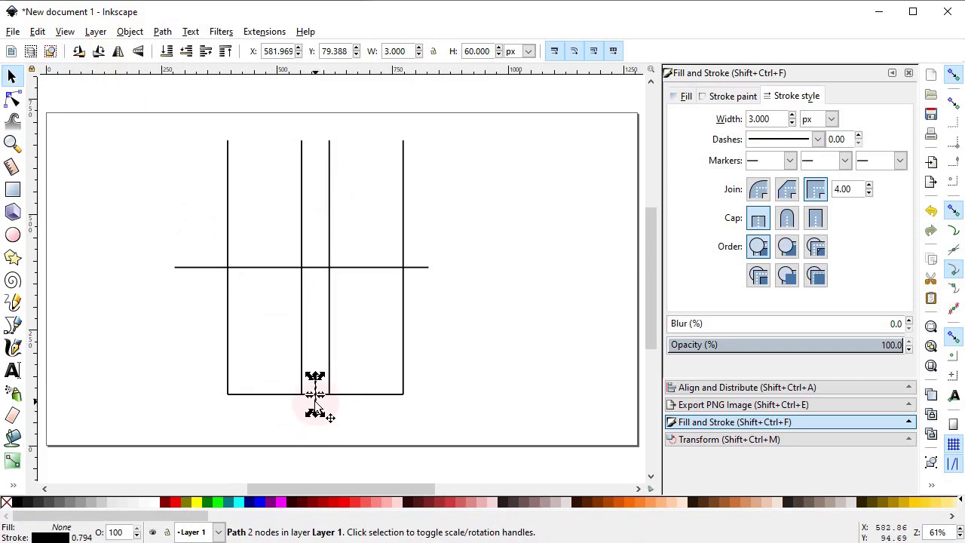
key(ctrl)
drag(315, 401, 323, 285)
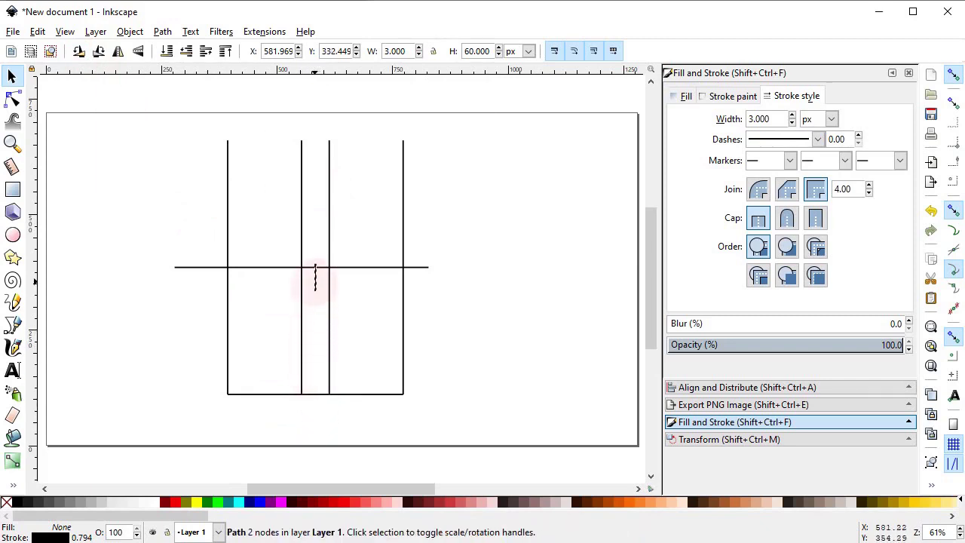
click(456, 324)
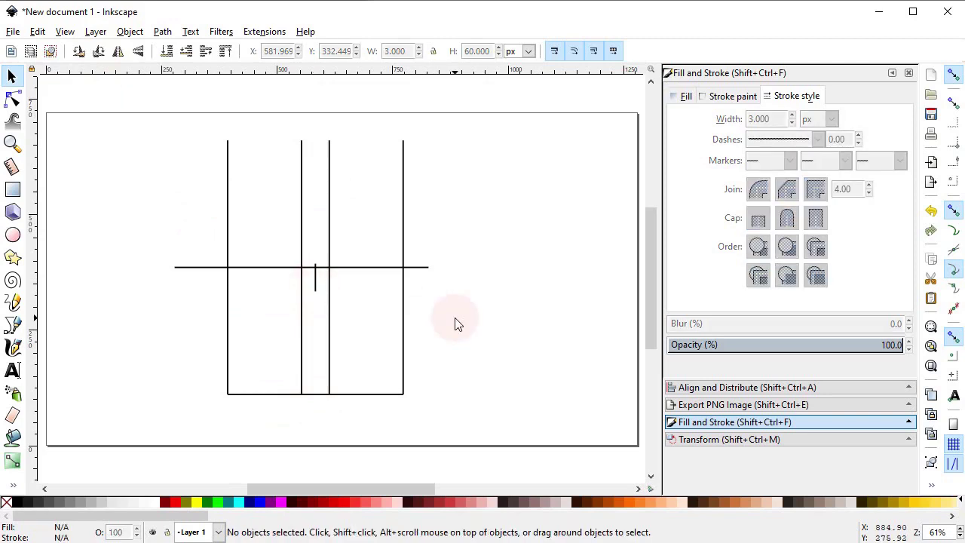
click(12, 235)
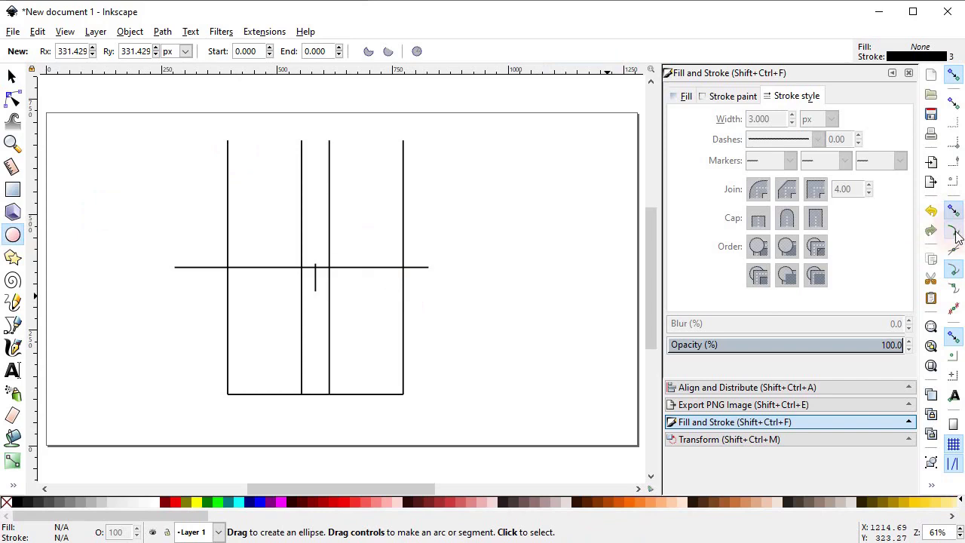
Step: Draw a 383 px circle starting from the U's top-left corner, with an extra snap enabled
click(954, 289)
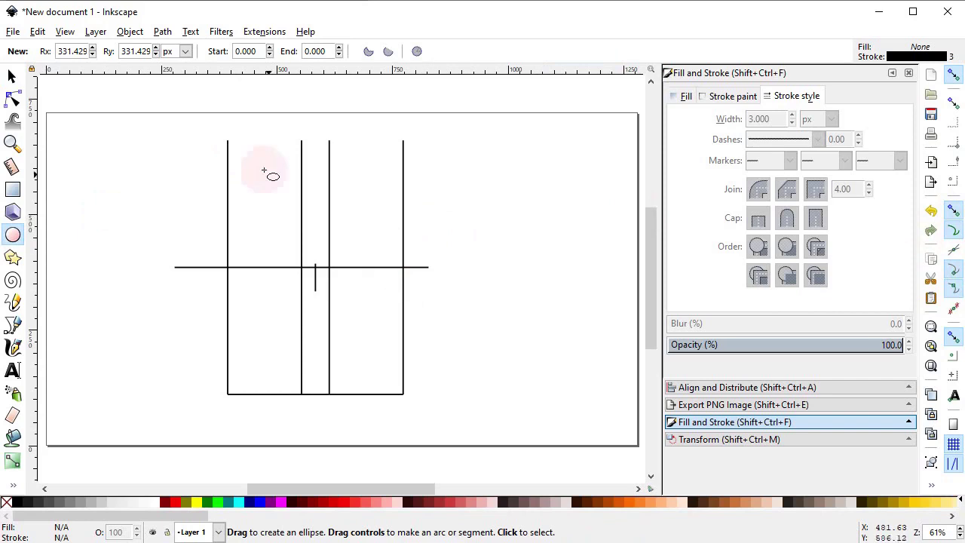
drag(229, 141, 415, 312)
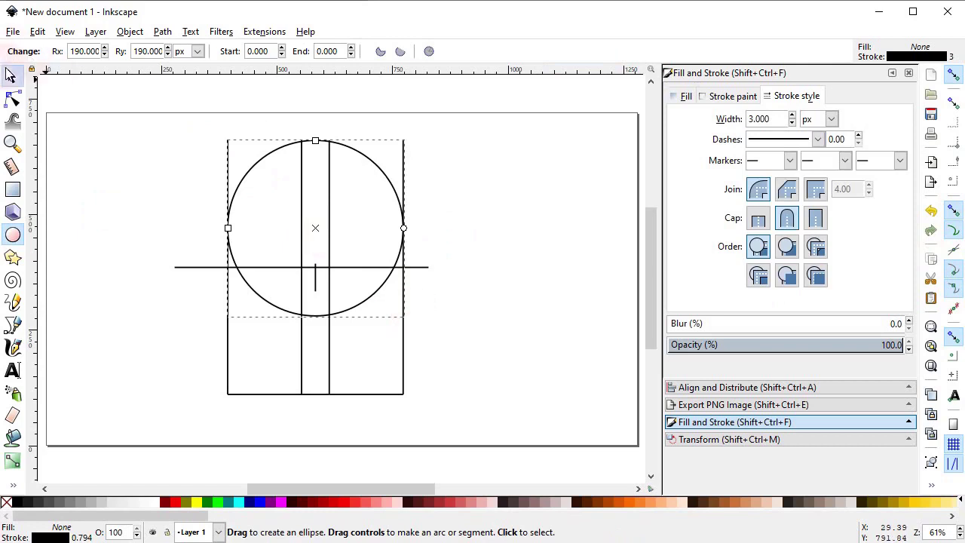
click(10, 76)
Step: Duplicate the circle and shrink the copy to 322.5 px on the left vertical line
right_click(261, 164)
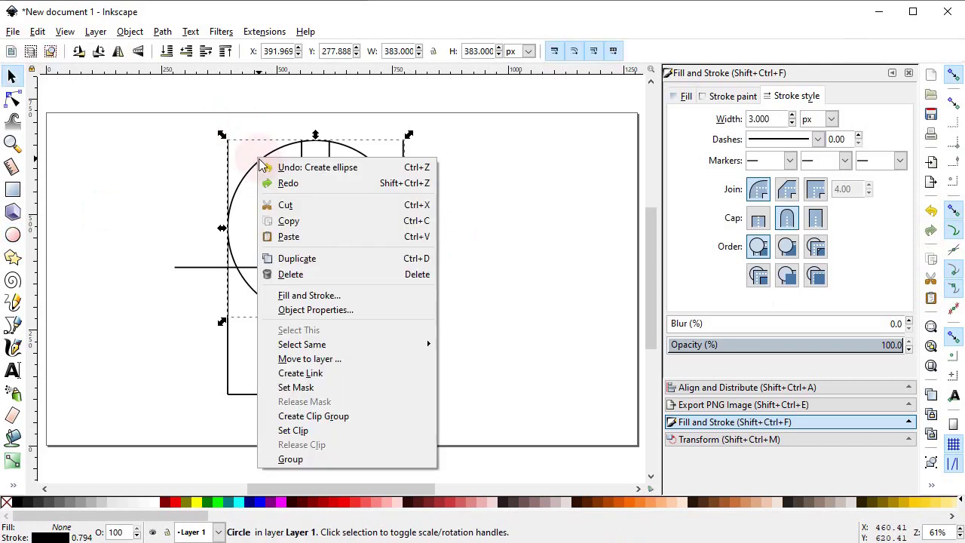
click(317, 258)
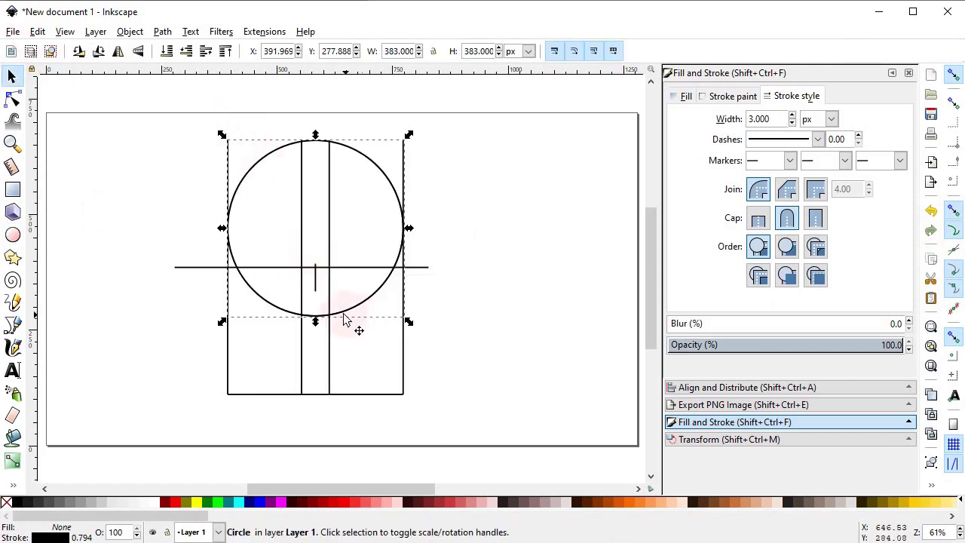
drag(342, 317, 254, 395)
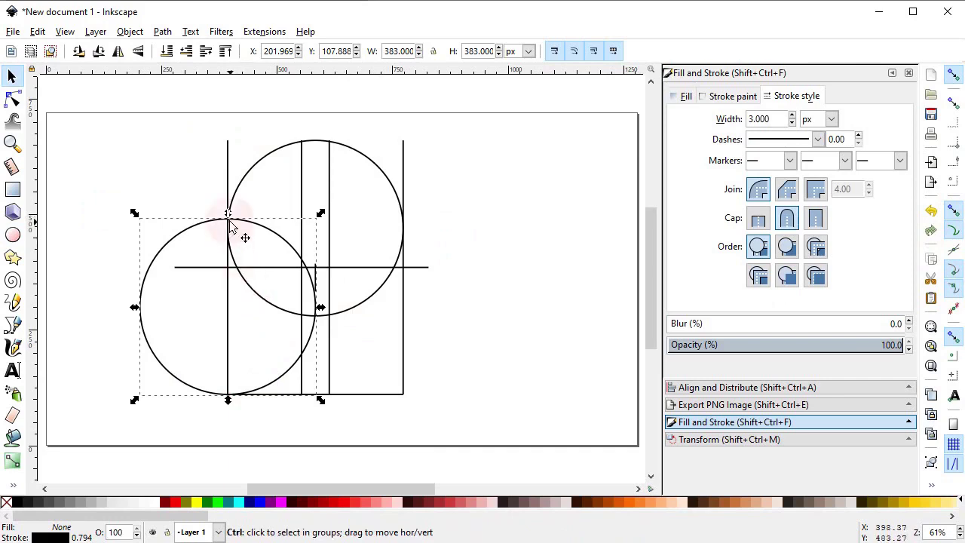
drag(228, 214, 228, 241)
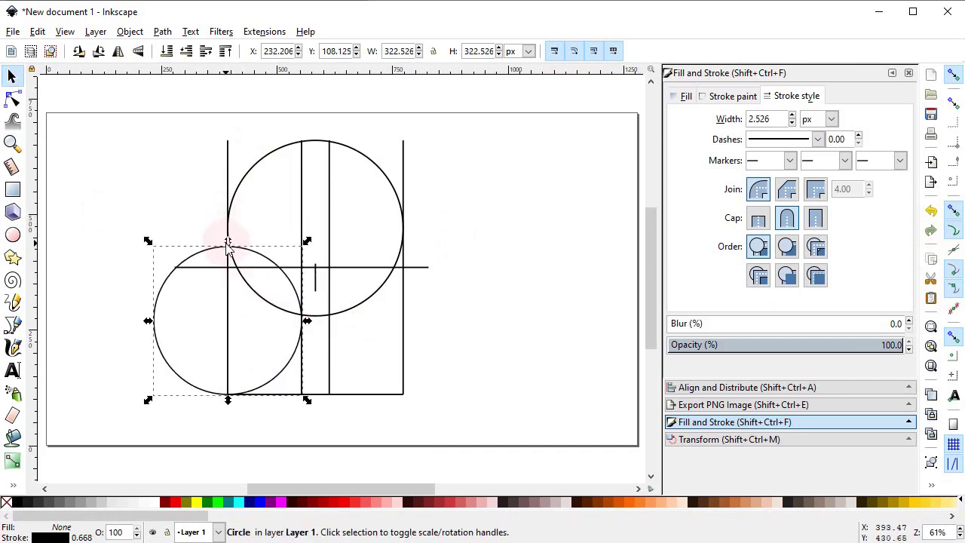
Step: Duplicate the large 383 px circle and move the copy right of the drawing
click(358, 156)
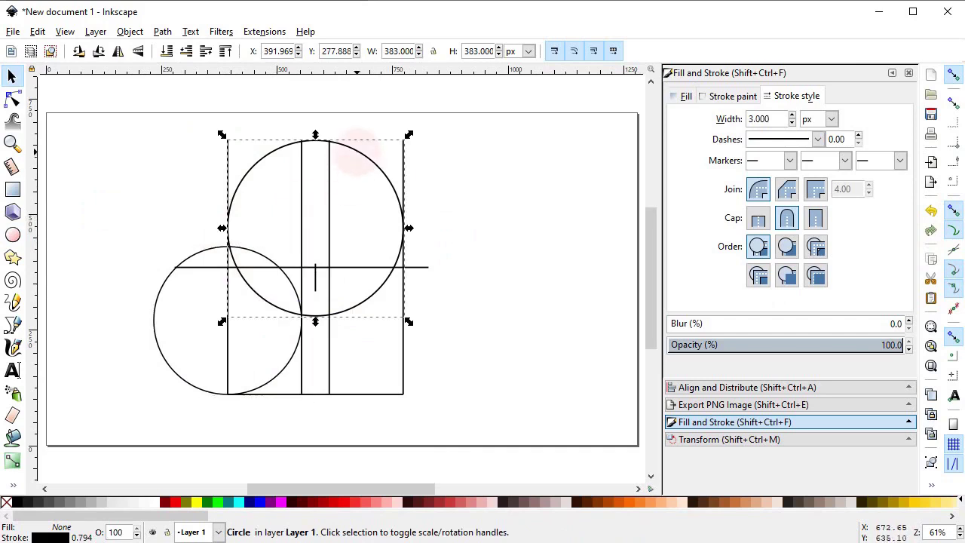
right_click(356, 153)
click(392, 236)
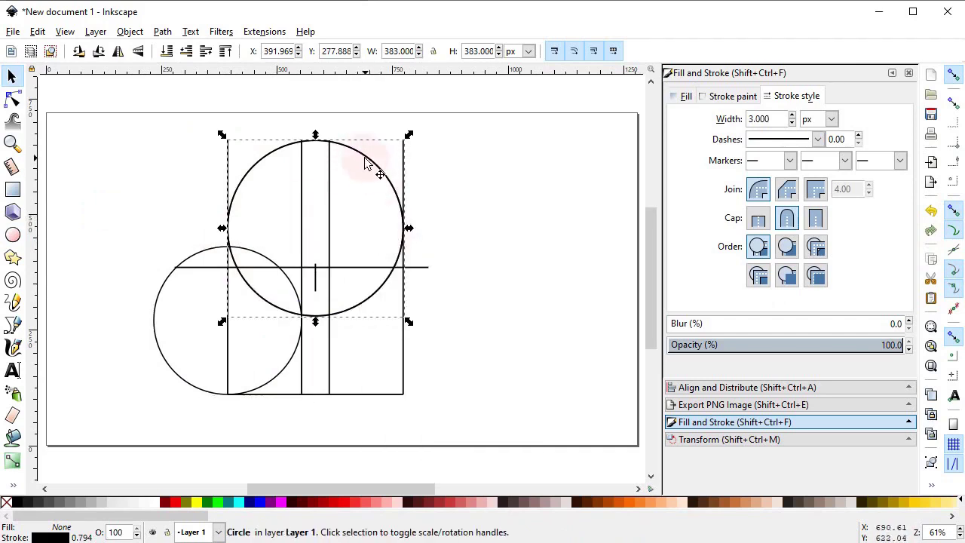
drag(370, 156, 583, 266)
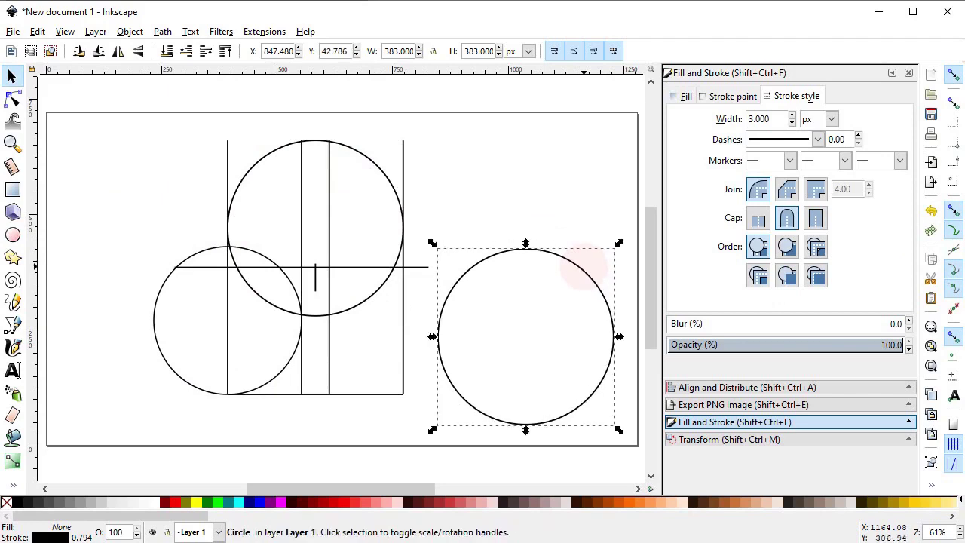
Step: Lock proportions and resize the copied circle to 230 px height
click(420, 54)
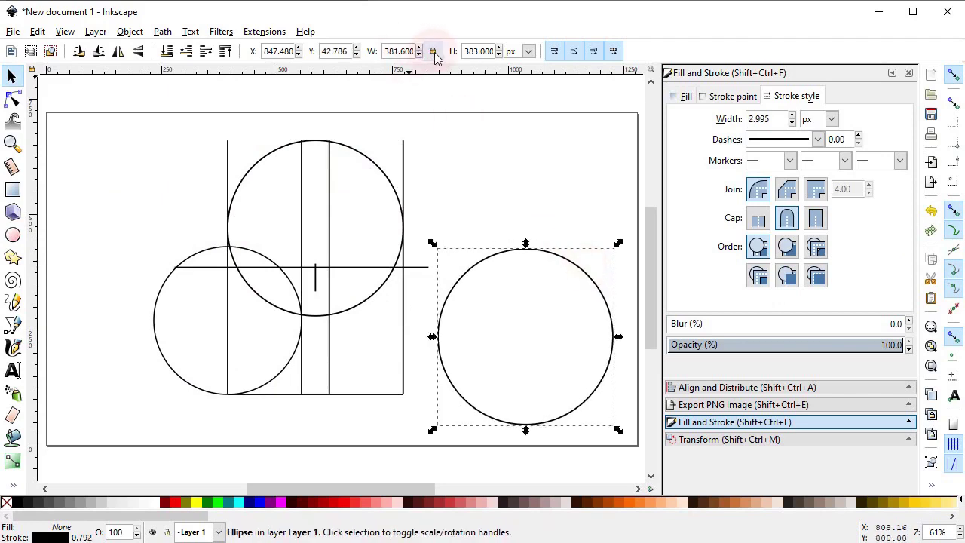
click(433, 52)
click(479, 50)
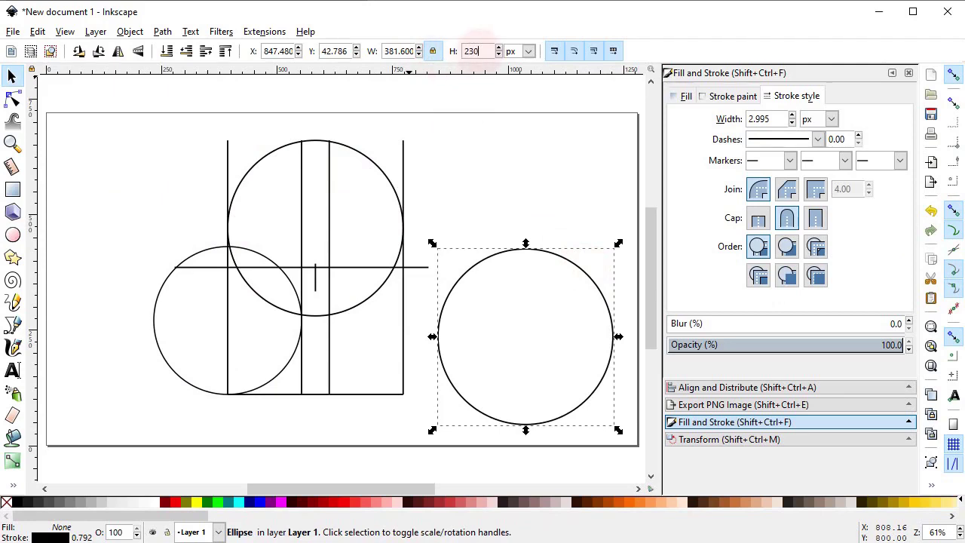
key(Return)
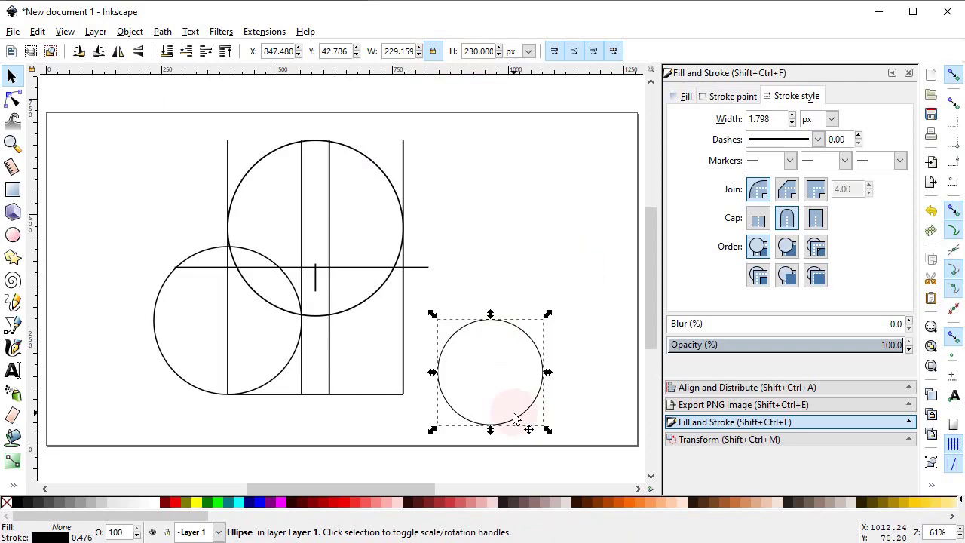
Step: Move the 230 px circle into the drawing and snap its top to the crossbar
drag(512, 417, 339, 364)
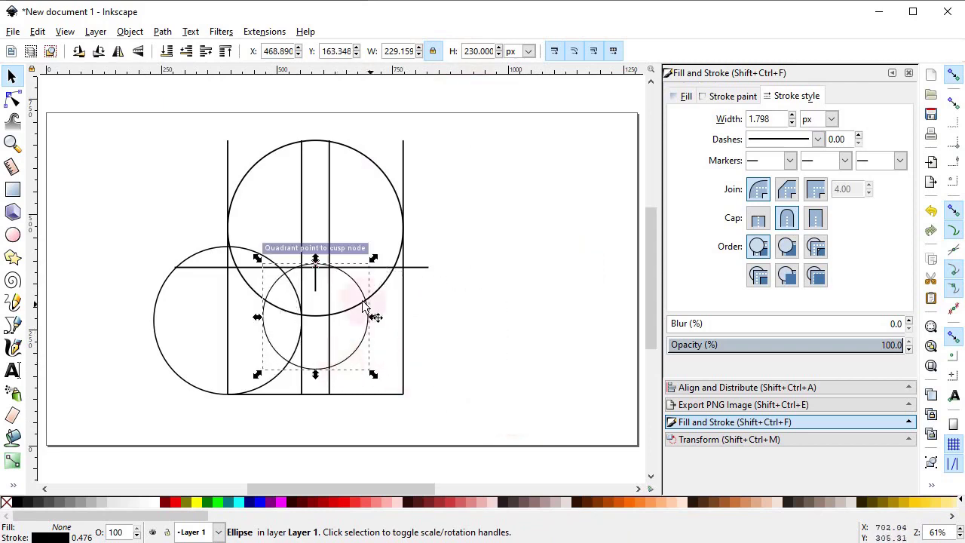
click(930, 326)
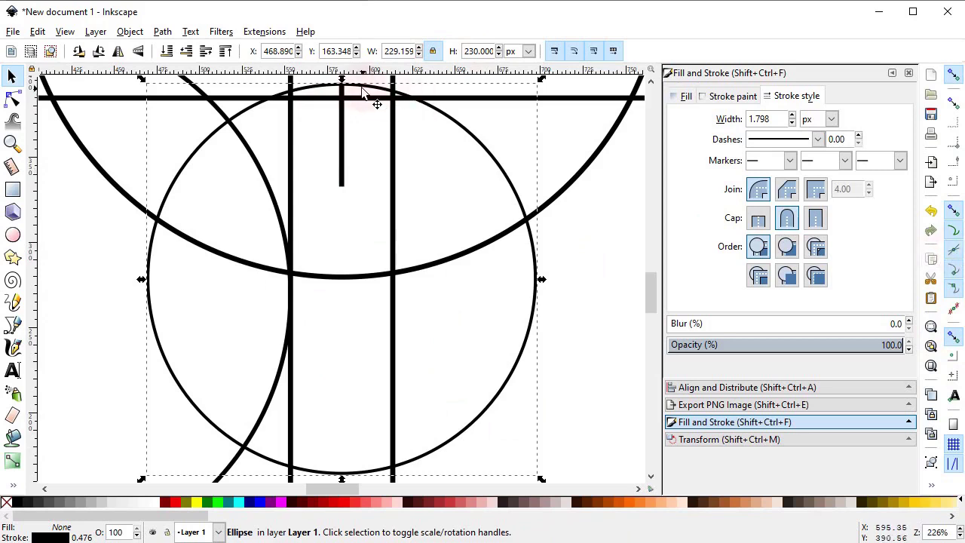
drag(359, 84, 360, 112)
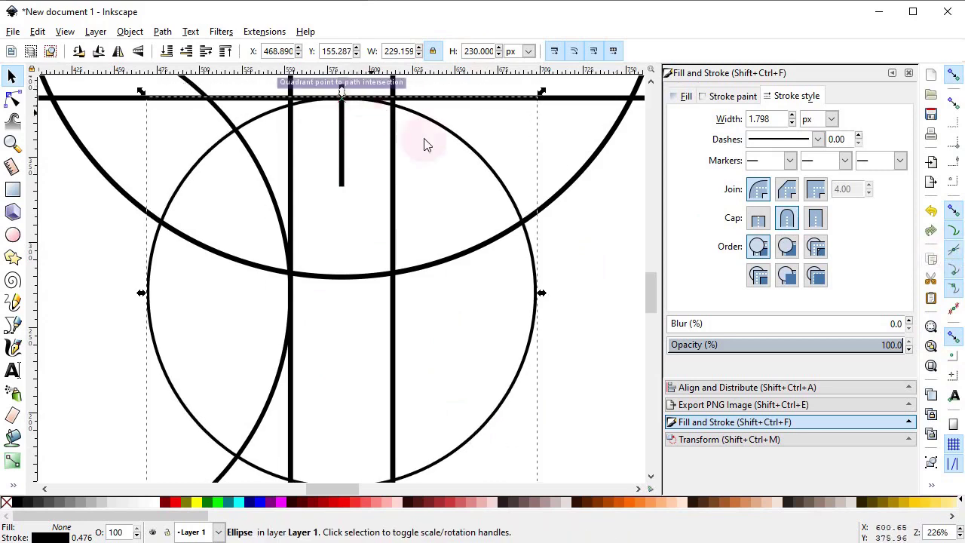
click(931, 366)
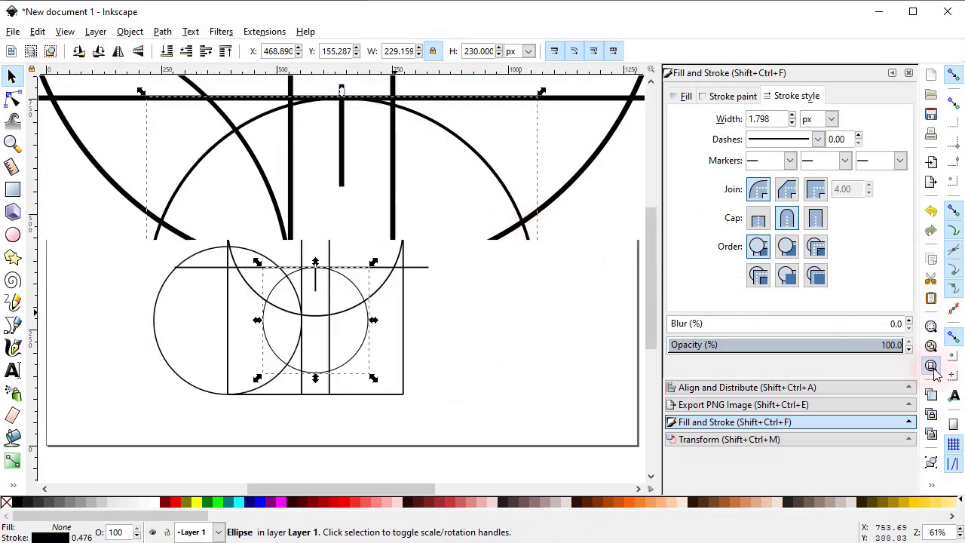
click(515, 286)
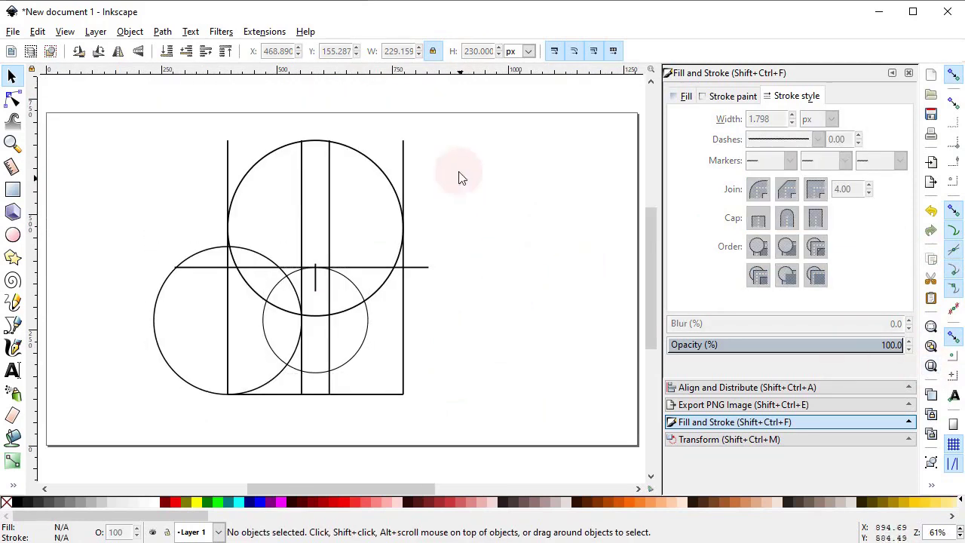
Step: Combine all the construction lines and circles into a single path
drag(487, 117, 108, 425)
click(162, 31)
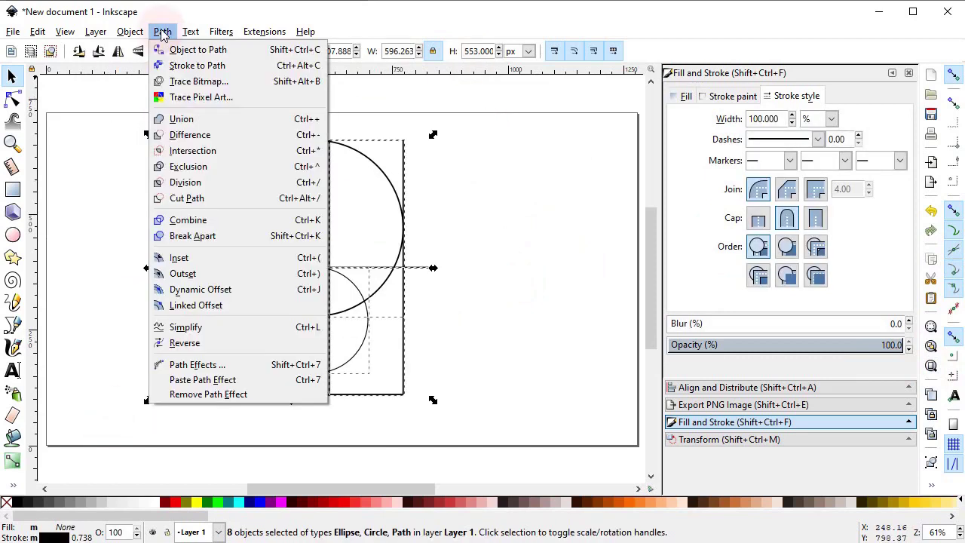
click(189, 220)
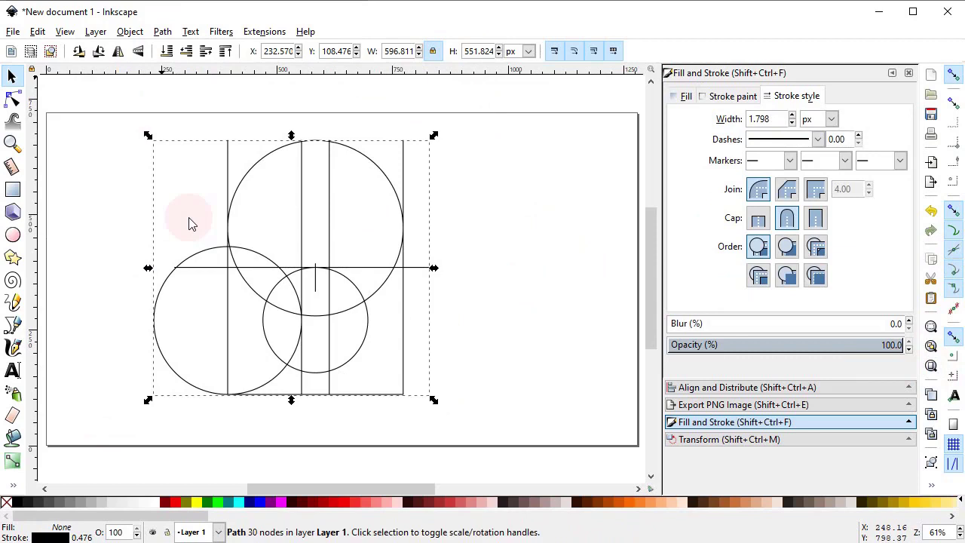
Step: Draw a red #FF5555 rectangle over the drawing, lower it to the bottom, and select everything
click(12, 190)
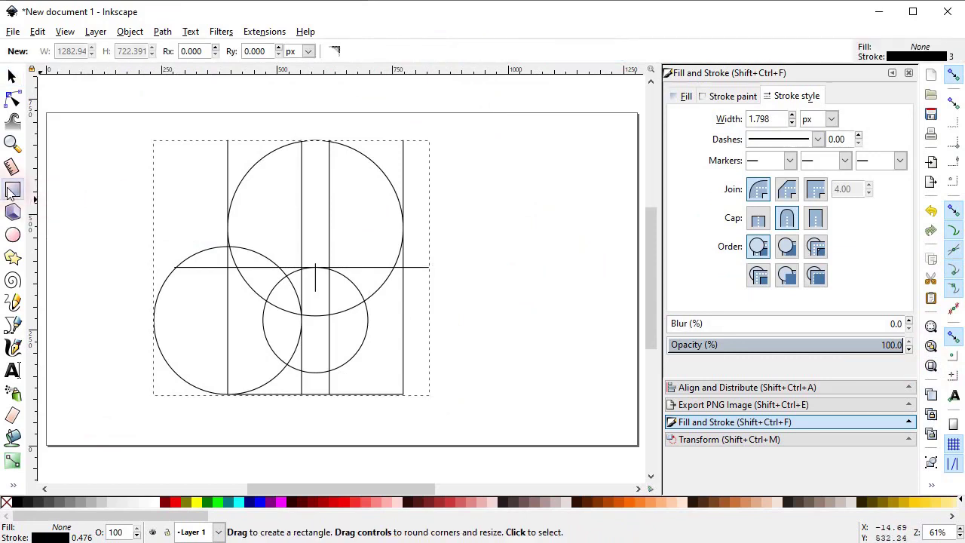
drag(138, 122, 448, 422)
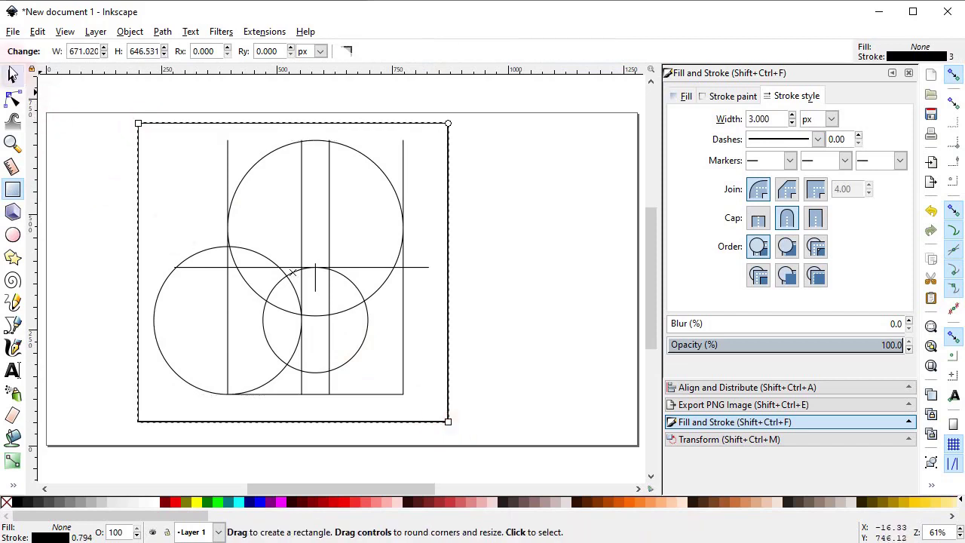
click(12, 75)
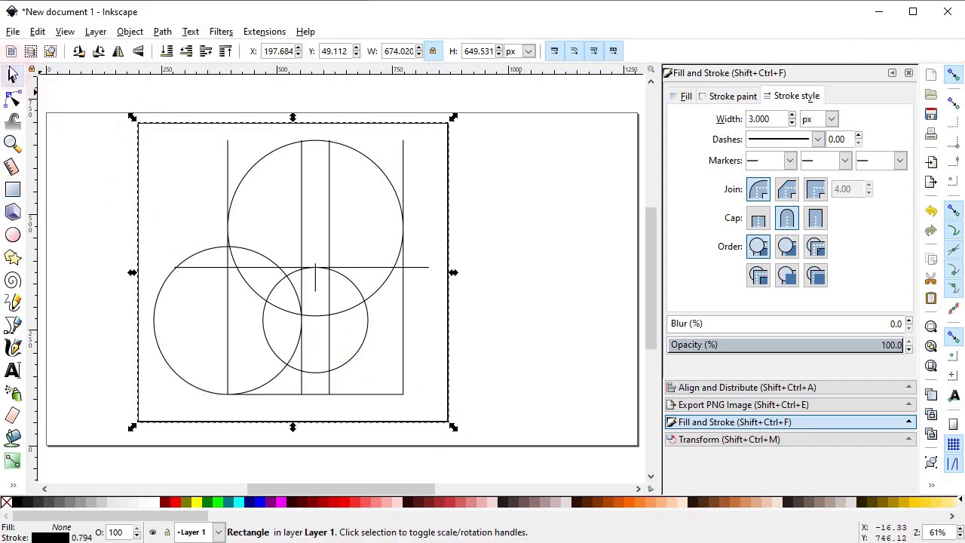
click(367, 503)
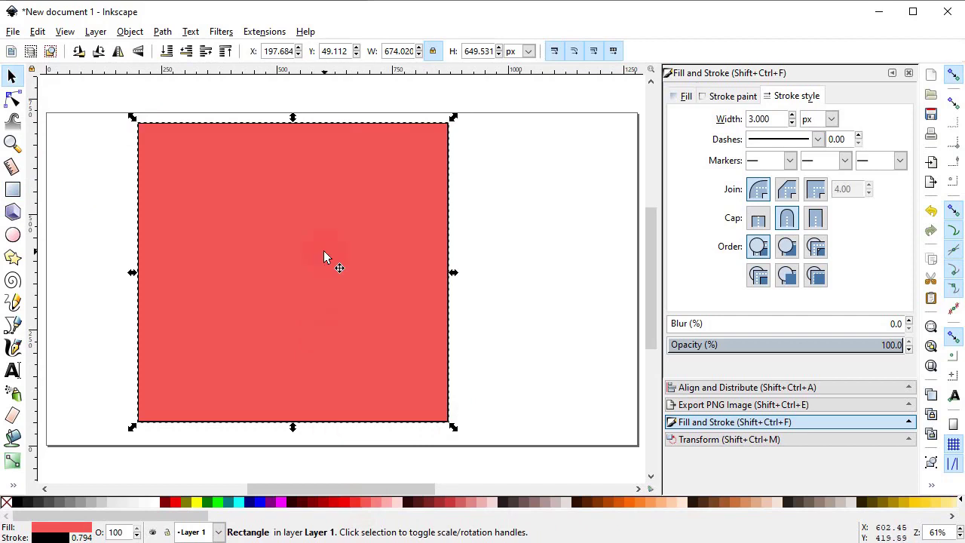
click(168, 52)
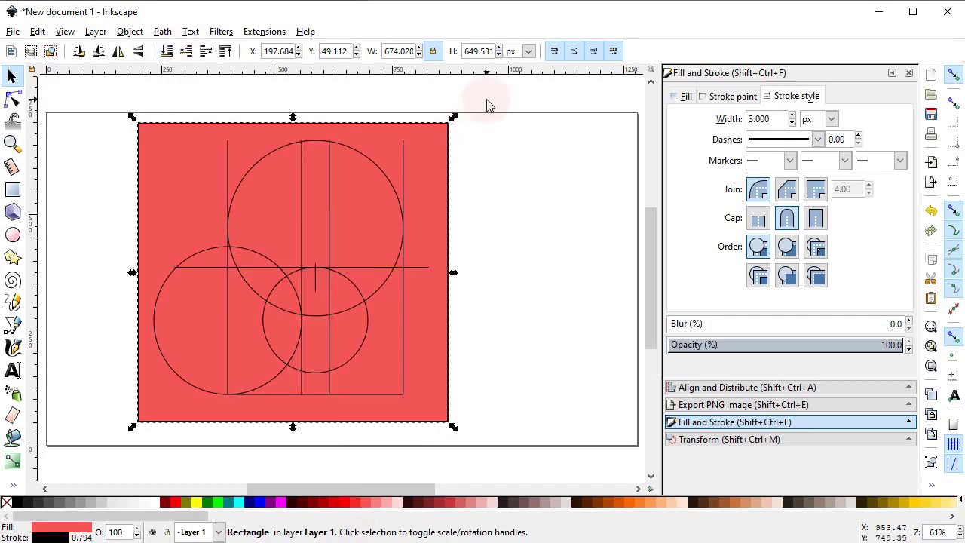
drag(486, 105, 86, 470)
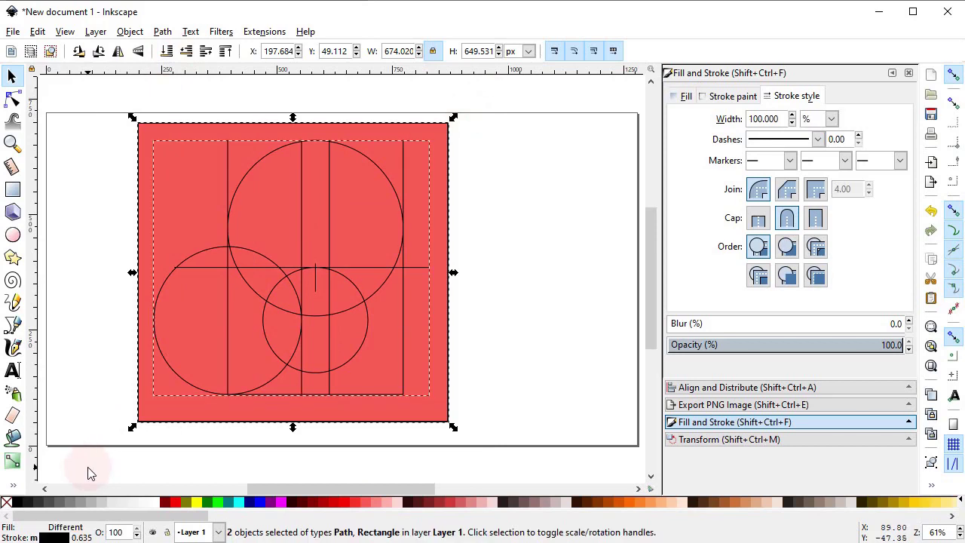
Step: Divide the red rectangle along the drawing's lines, then select the outer rectangle piece
click(163, 33)
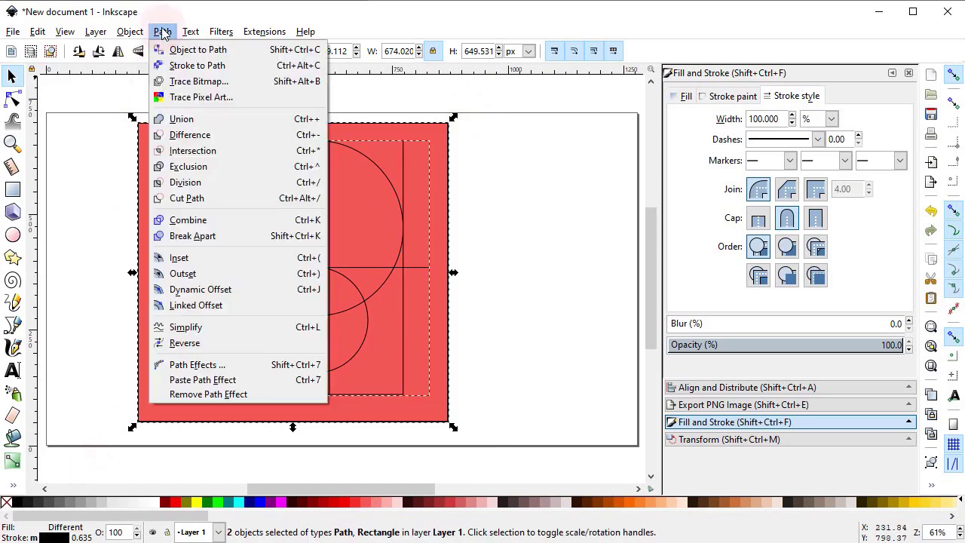
click(189, 183)
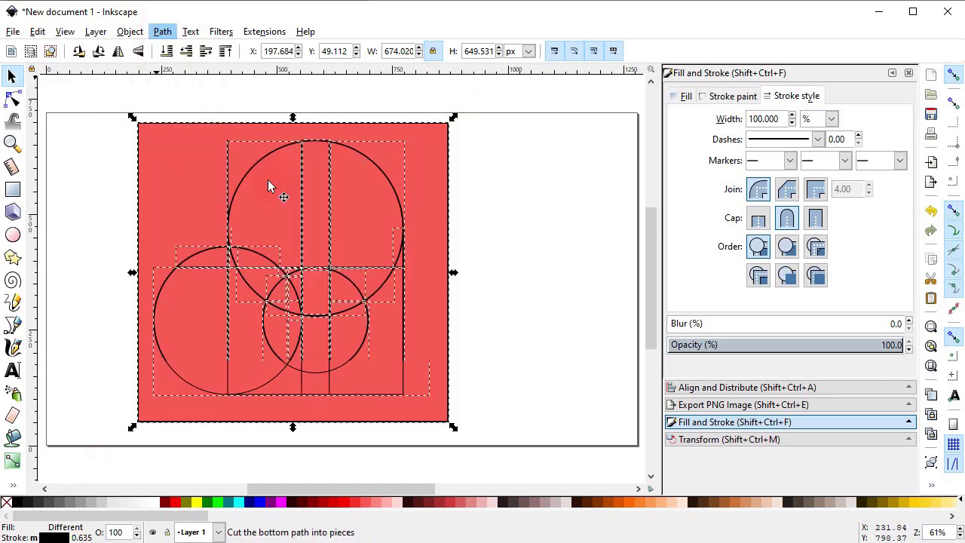
click(515, 239)
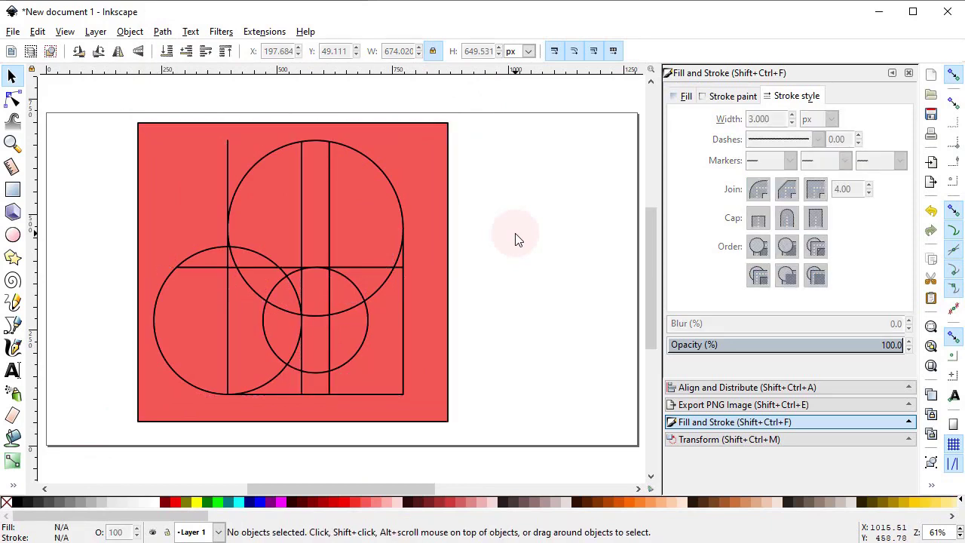
click(444, 235)
Step: Delete the outer piece and all unwanted red fragments, leaving five curved wing segments
key(Delete)
click(445, 235)
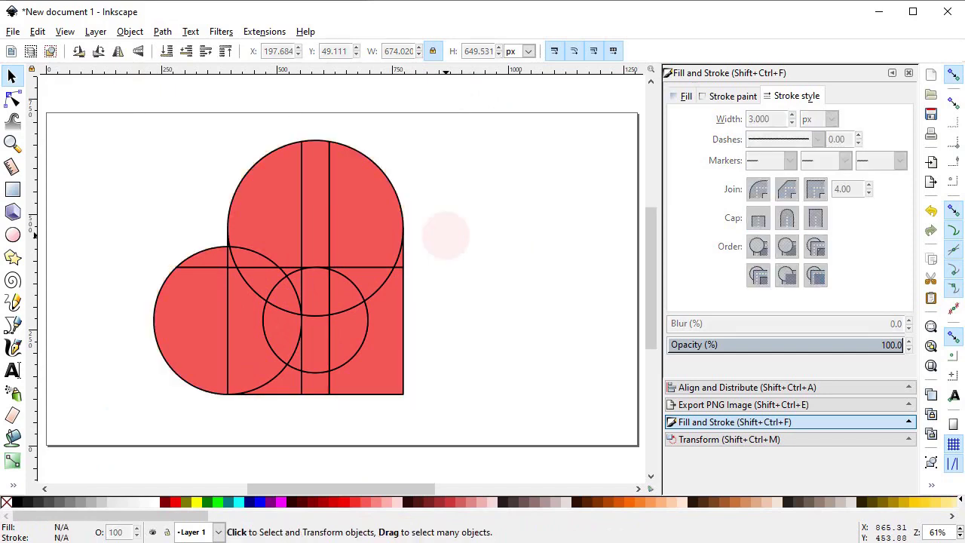
click(382, 366)
key(Delete)
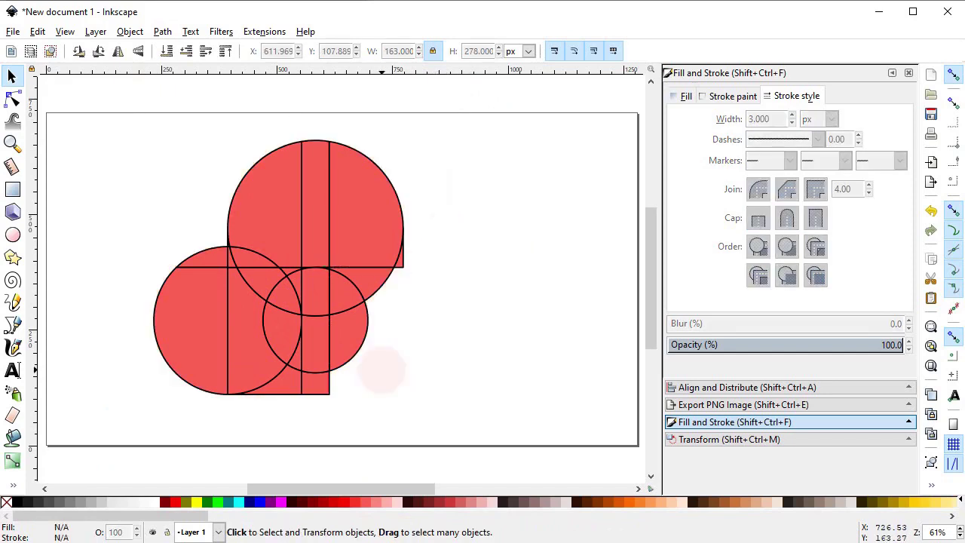
key(Delete)
click(366, 243)
key(Delete)
click(316, 204)
key(Delete)
click(263, 196)
key(Delete)
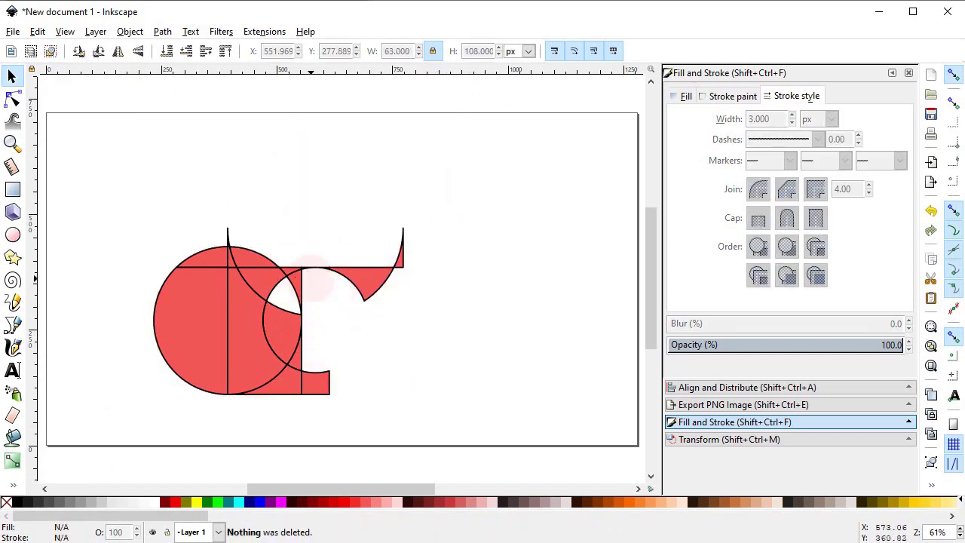
click(308, 280)
key(Delete)
key(Delete)
click(399, 253)
key(Delete)
click(315, 272)
key(Delete)
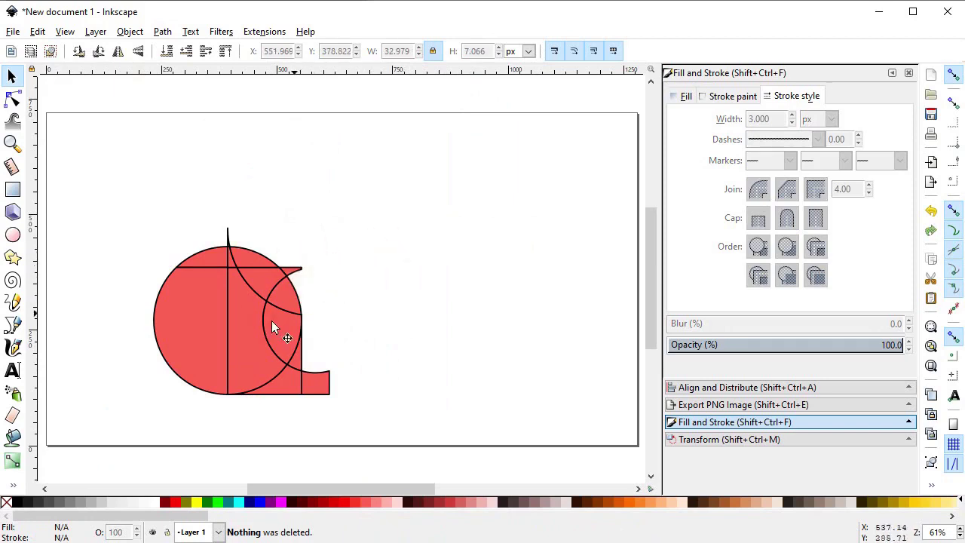
click(181, 305)
key(Delete)
click(315, 387)
key(Delete)
click(203, 274)
key(Delete)
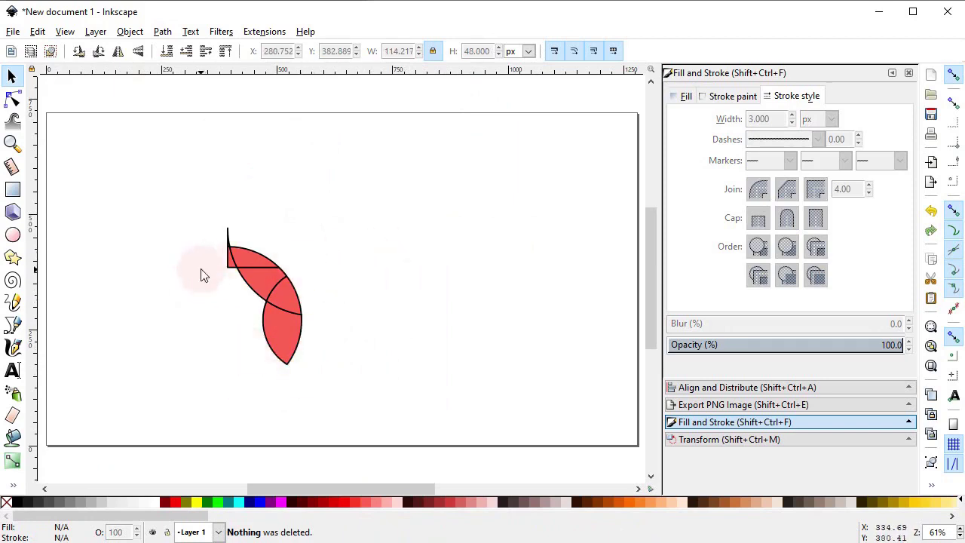
drag(205, 295, 335, 394)
key(Delete)
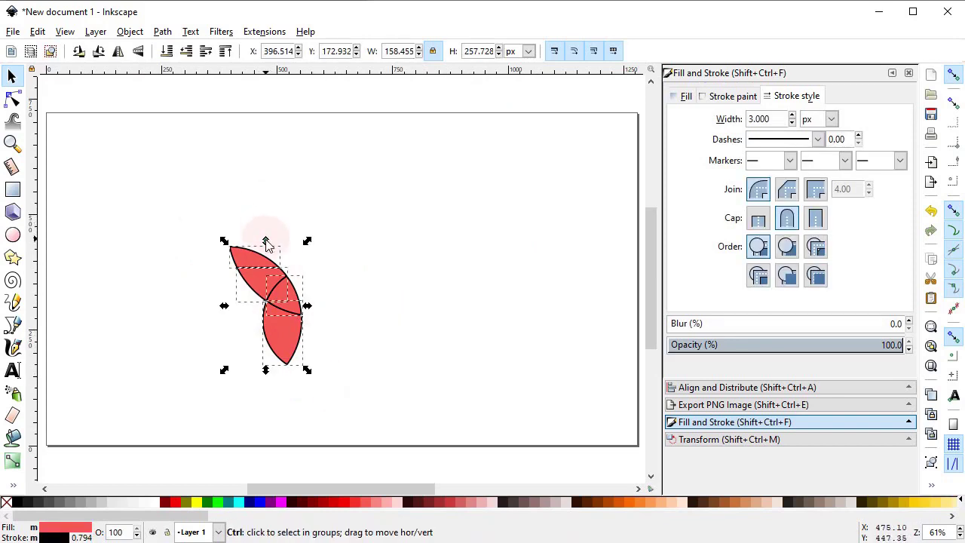
Step: Enlarge the wing pieces proportionally to about 295 × 480 px and shift them slightly lower
drag(265, 242, 263, 141)
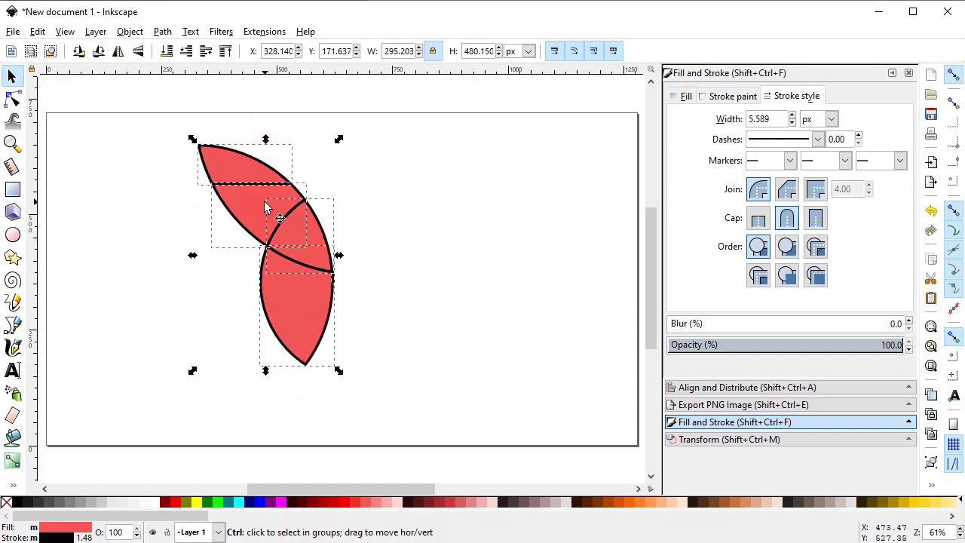
drag(264, 219, 265, 222)
click(352, 218)
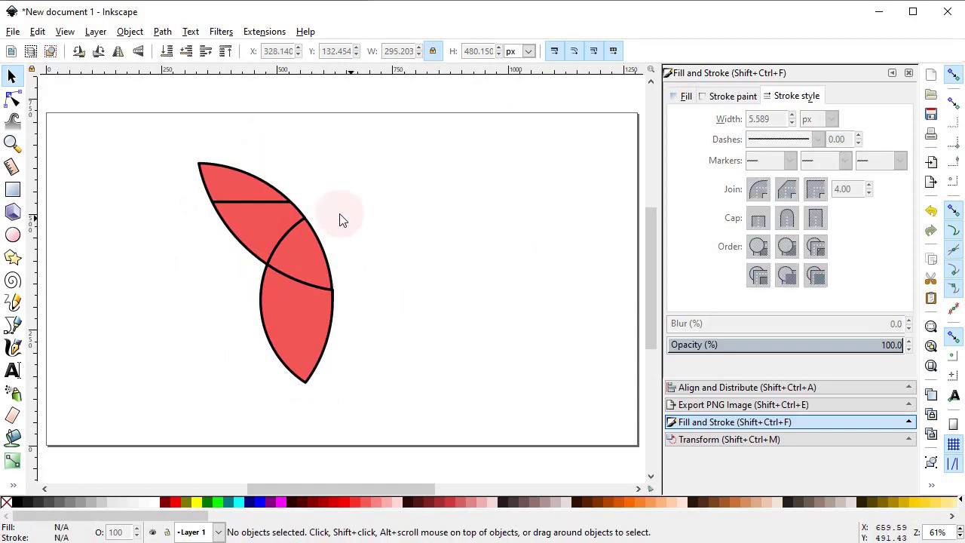
Step: Union the top red segment with the middle segment
shift+click(251, 212)
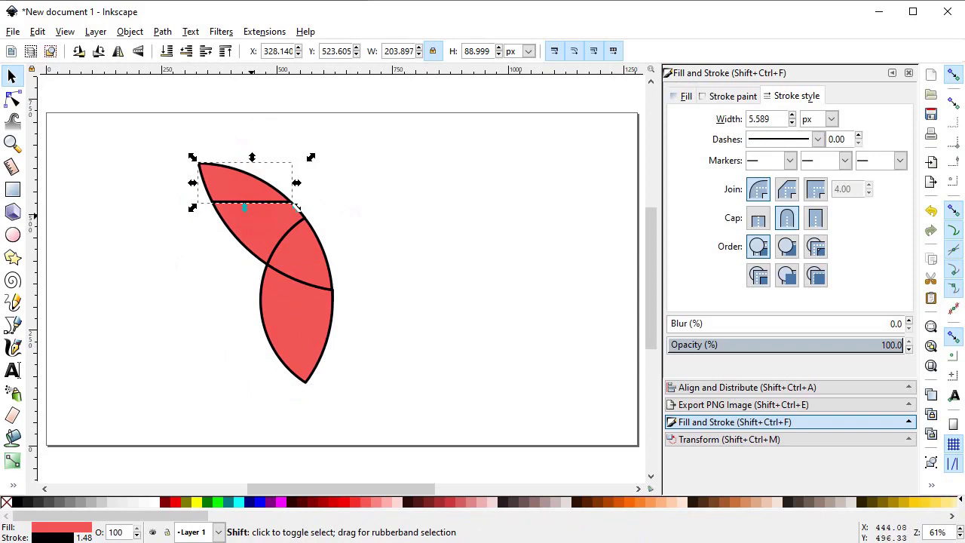
shift+click(302, 249)
click(162, 31)
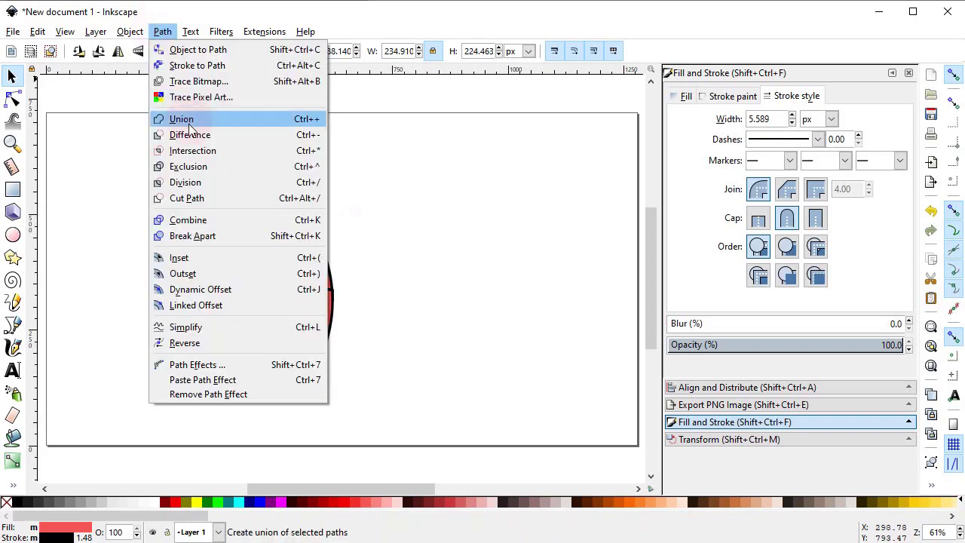
click(181, 119)
click(374, 222)
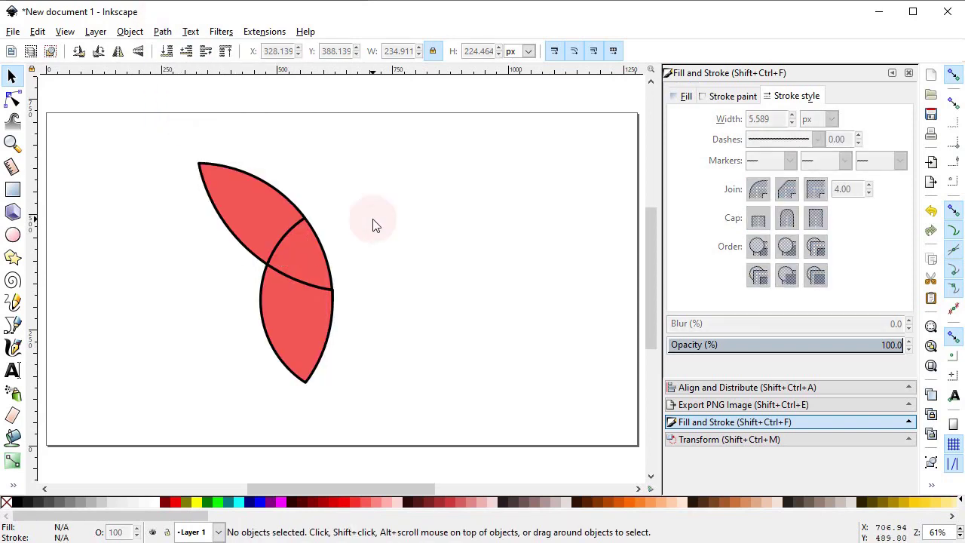
Step: Duplicate the middle lens and union the copy with the lower lens
click(311, 248)
right_click(312, 247)
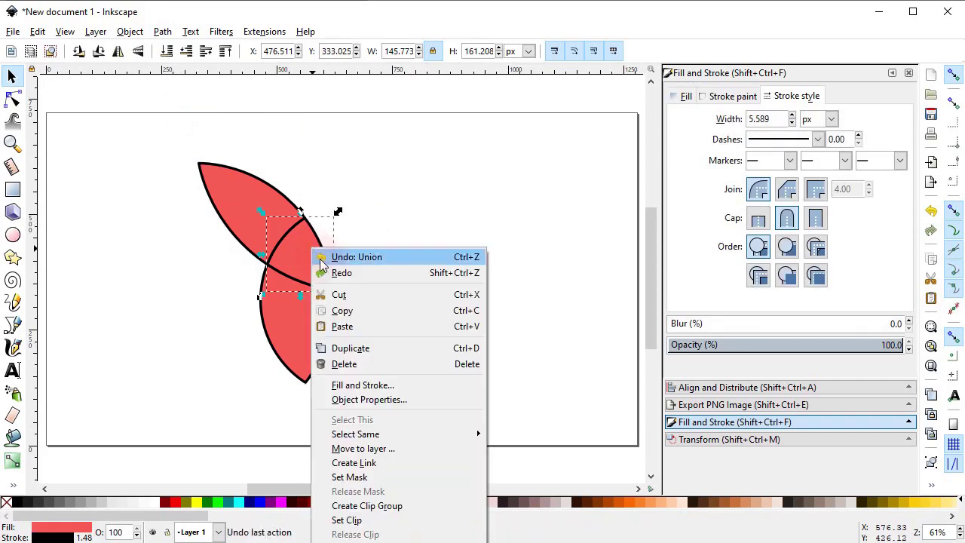
click(350, 349)
click(341, 274)
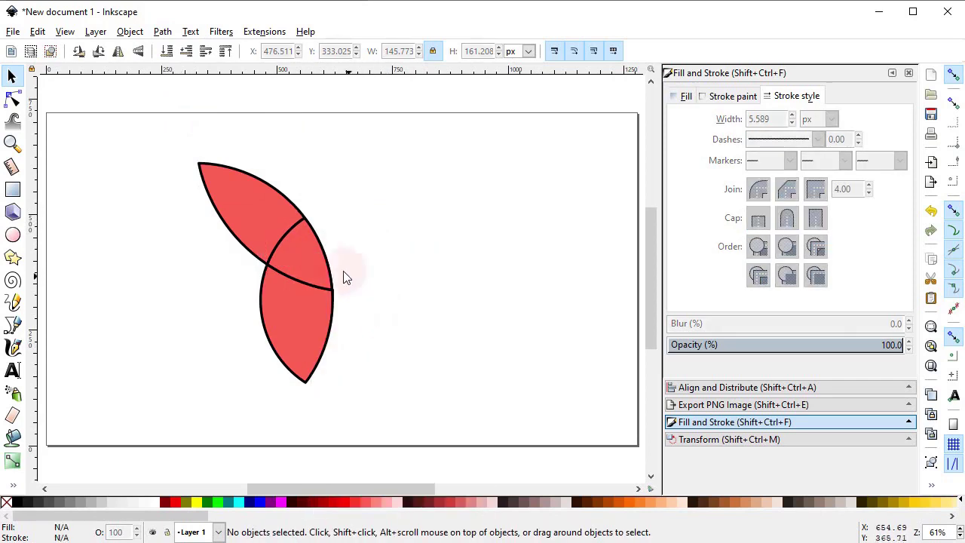
key(Tab)
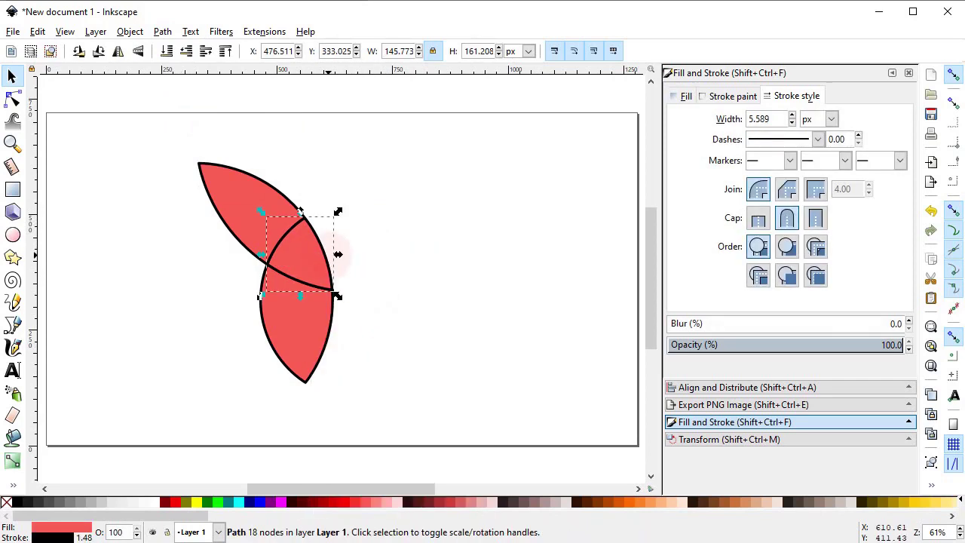
shift+click(310, 334)
click(162, 31)
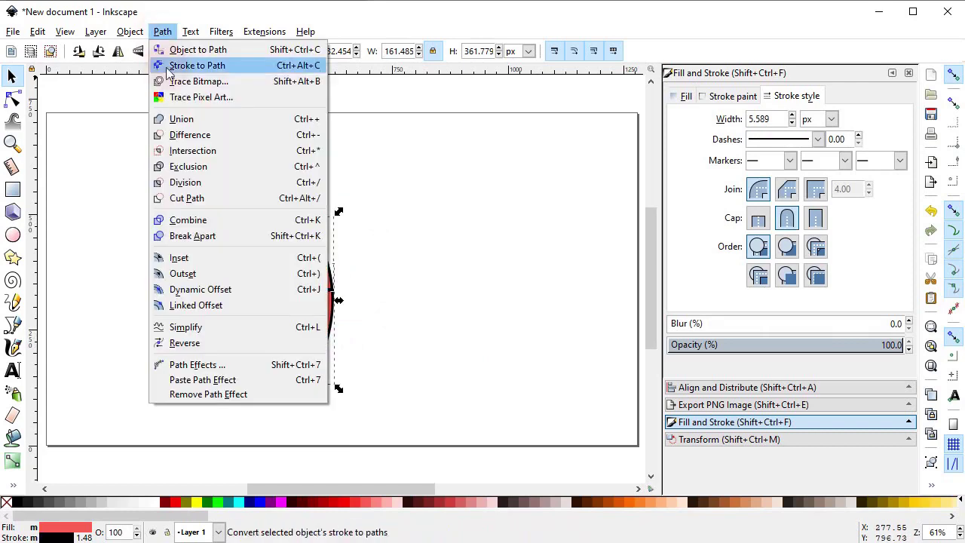
click(178, 118)
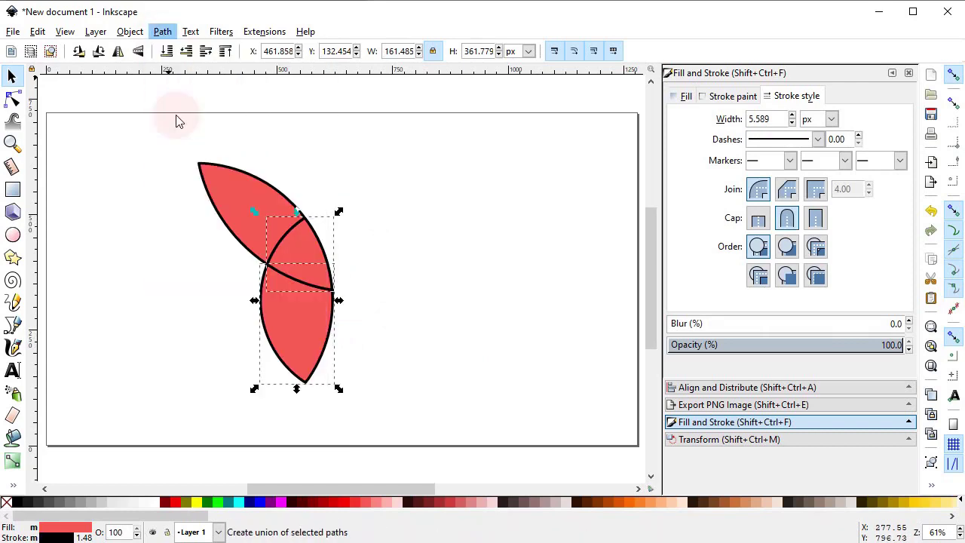
Step: Union the middle lens with the upper wing piece into one 34-node path, then select all wing pieces
click(391, 207)
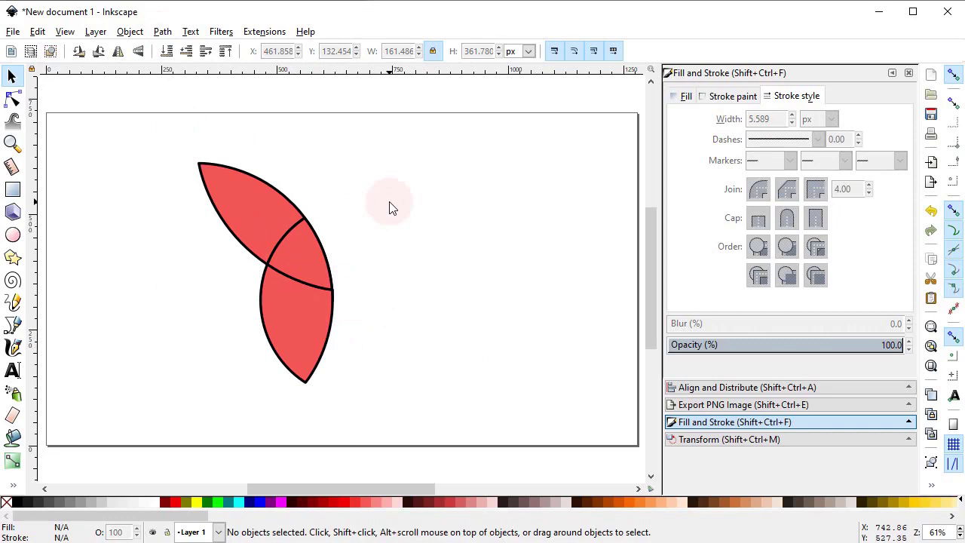
click(249, 208)
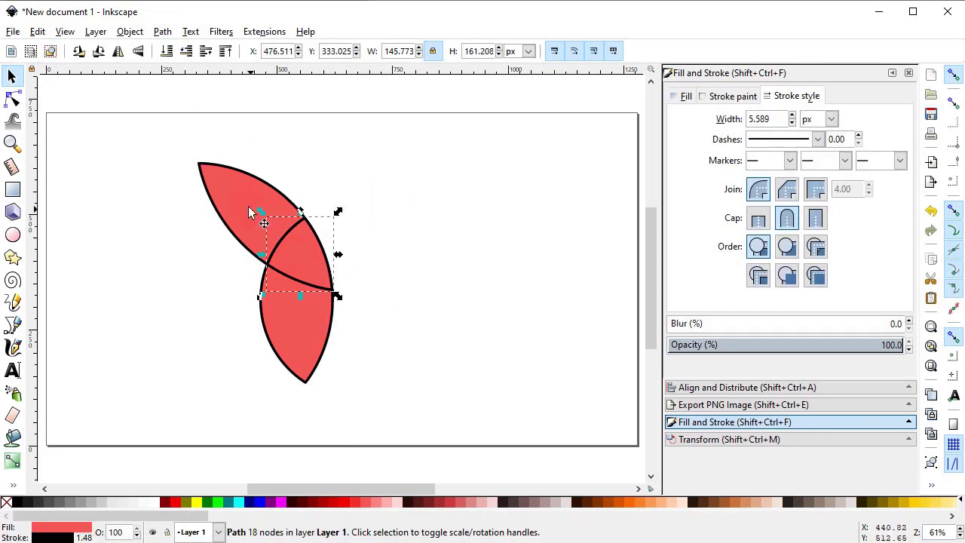
shift+click(247, 205)
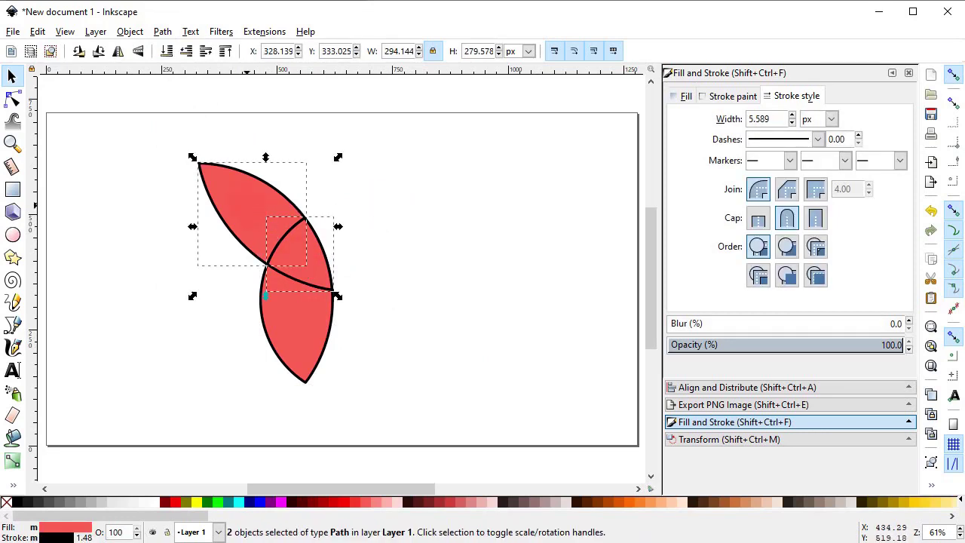
click(161, 33)
click(184, 120)
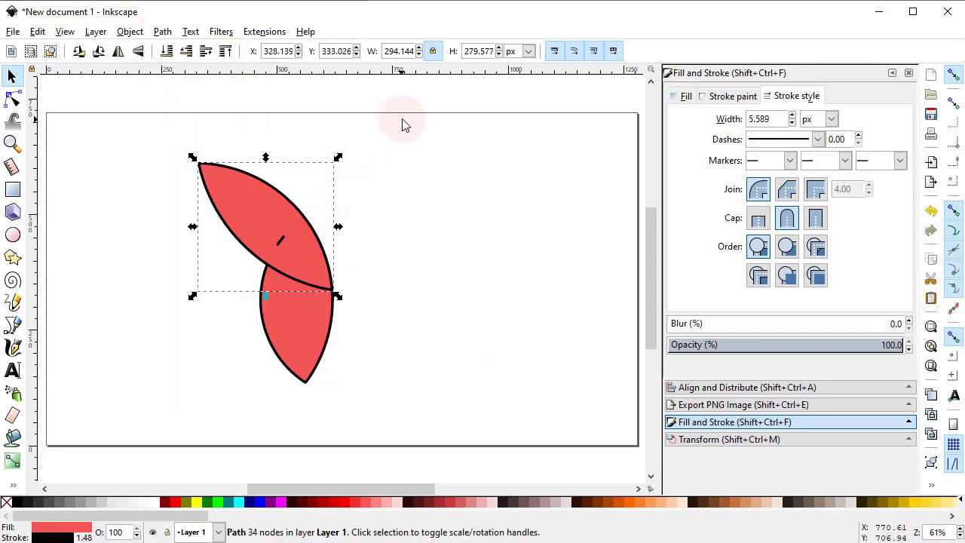
drag(401, 128, 162, 415)
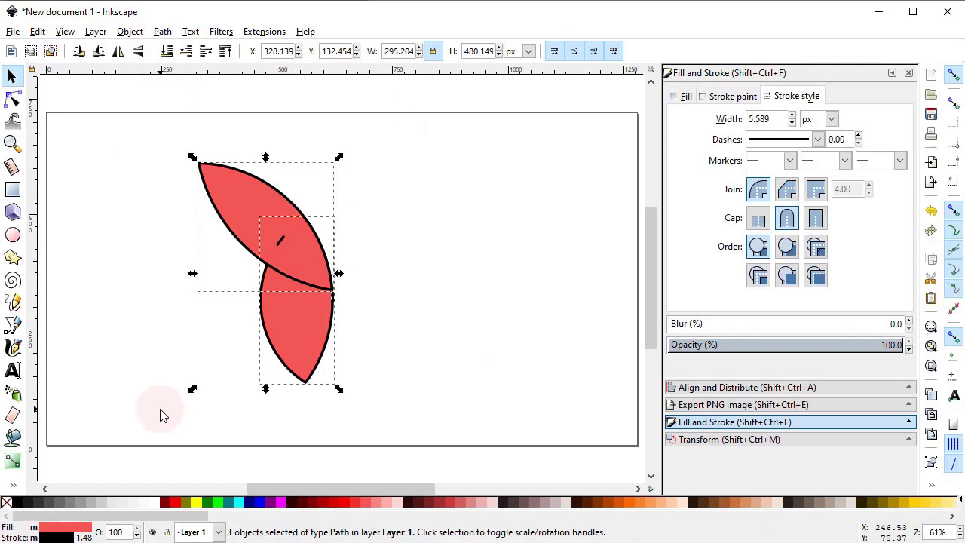
Step: Set the wing pieces' stroke to None so they read as one solid red shape
key(shift)
shift+click(6, 504)
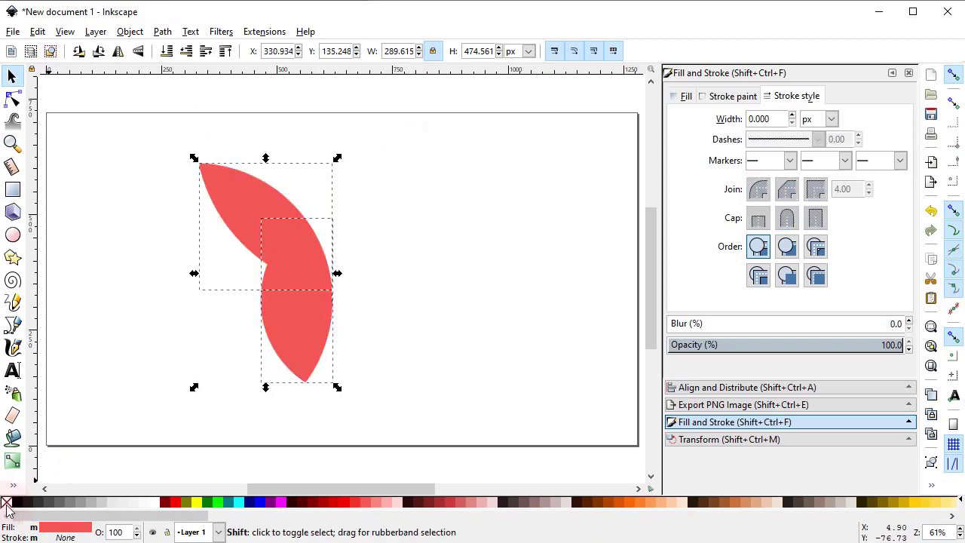
click(238, 418)
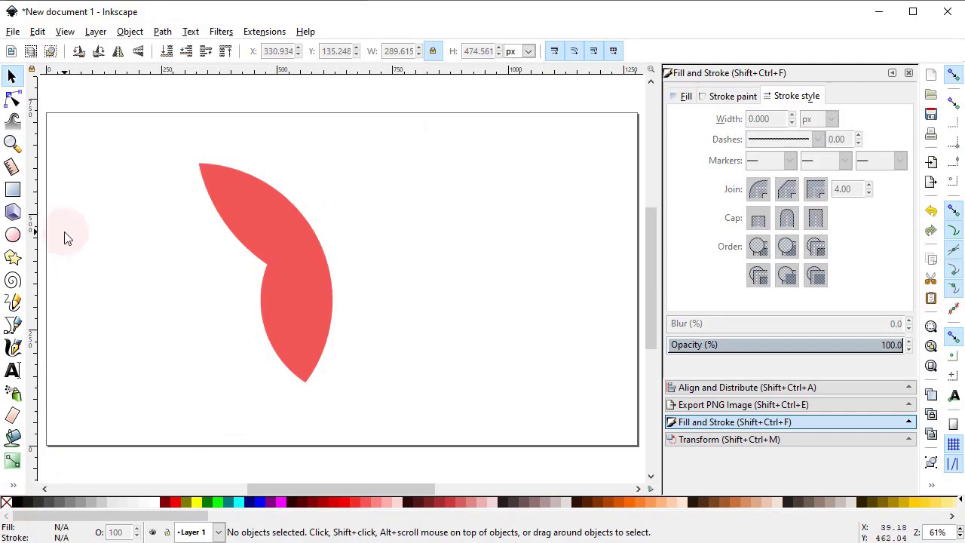
click(12, 190)
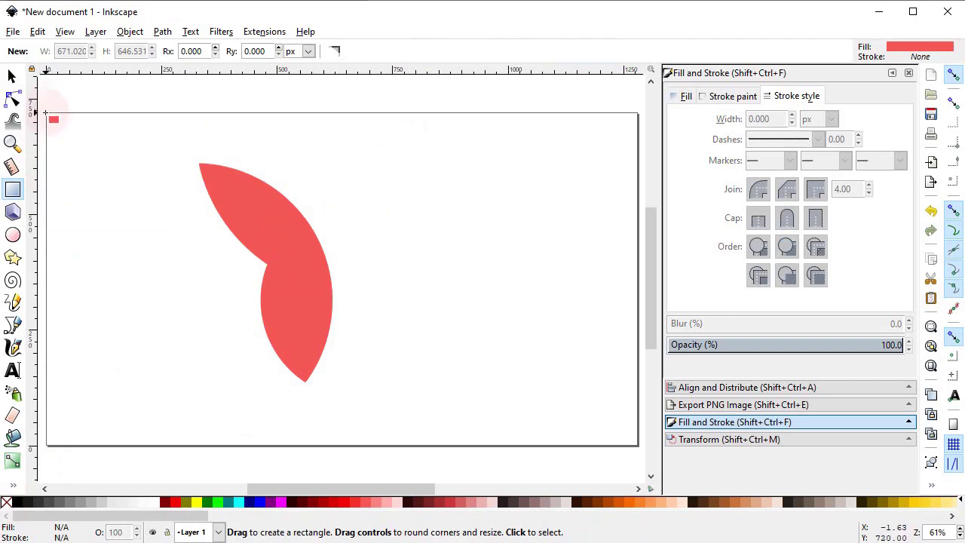
Step: Draw a page-sized 1283 × 720 px near-black rectangle and lower it behind the wing
drag(46, 114, 634, 444)
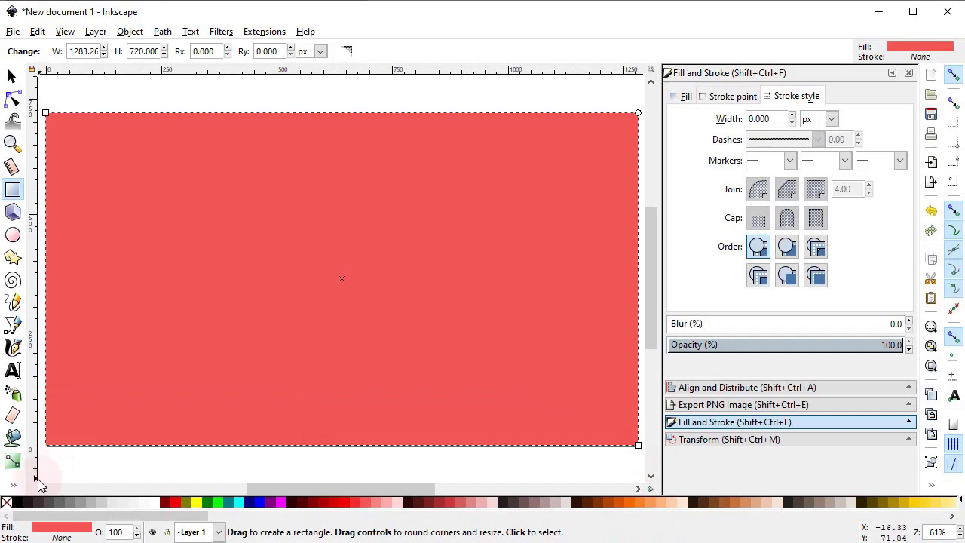
click(33, 503)
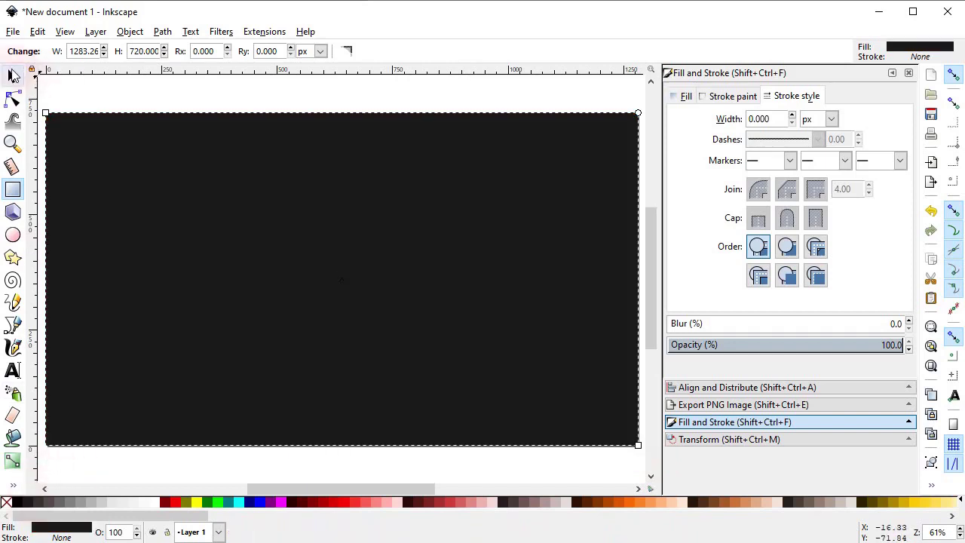
click(12, 75)
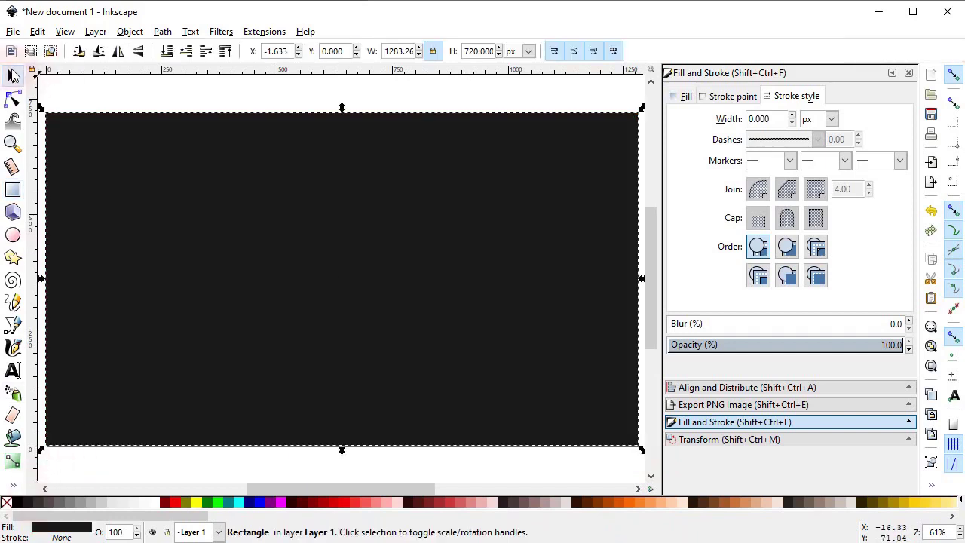
click(165, 53)
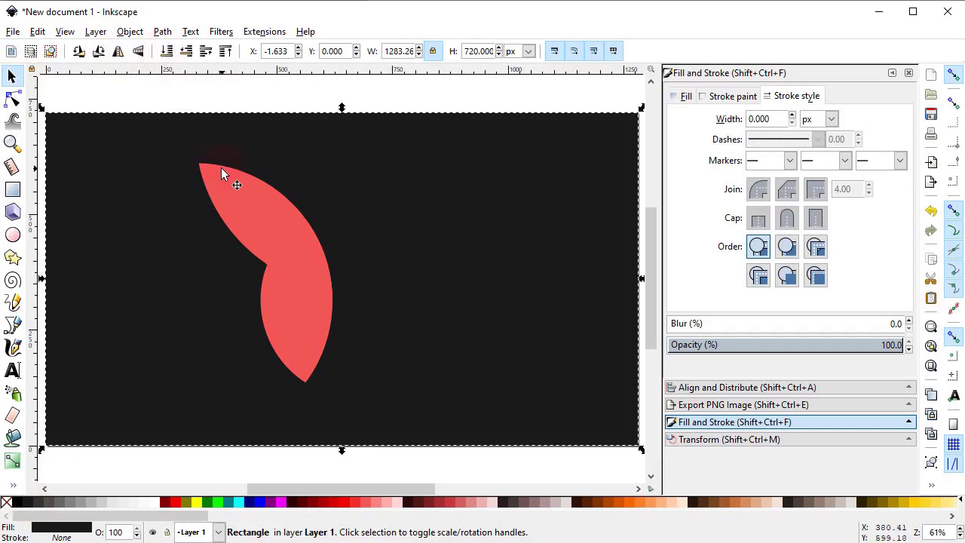
Step: Paste the e81e17, f17134 and f2b853 colour swatches in place, then select the red wing
key(ctrl+alt+v)
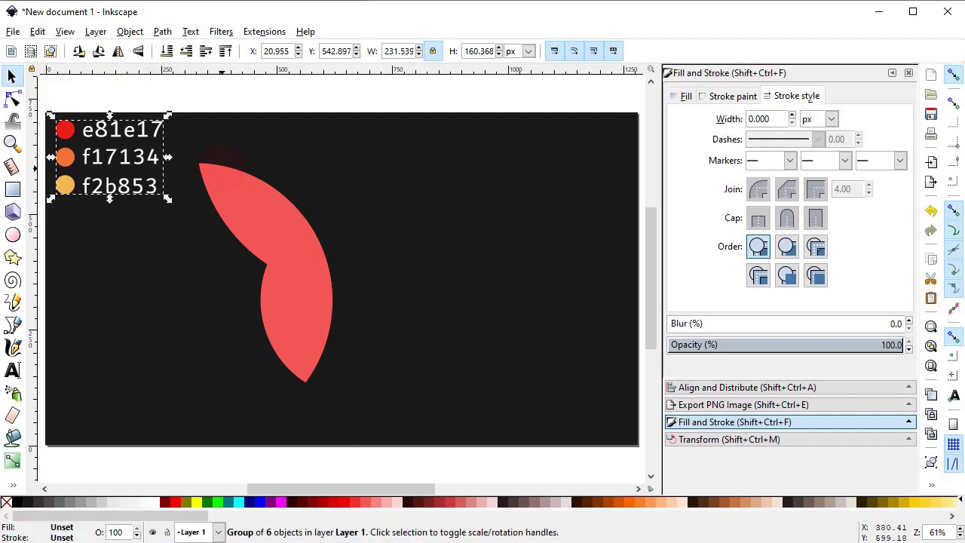
click(61, 457)
click(258, 217)
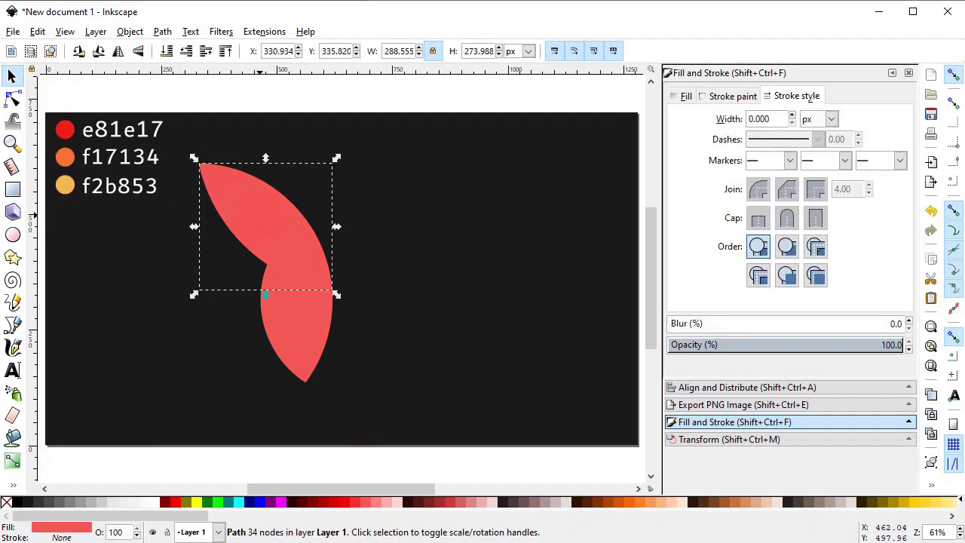
Step: Add a linear gradient across the upper wing from its top point and insert a middle stop
click(14, 461)
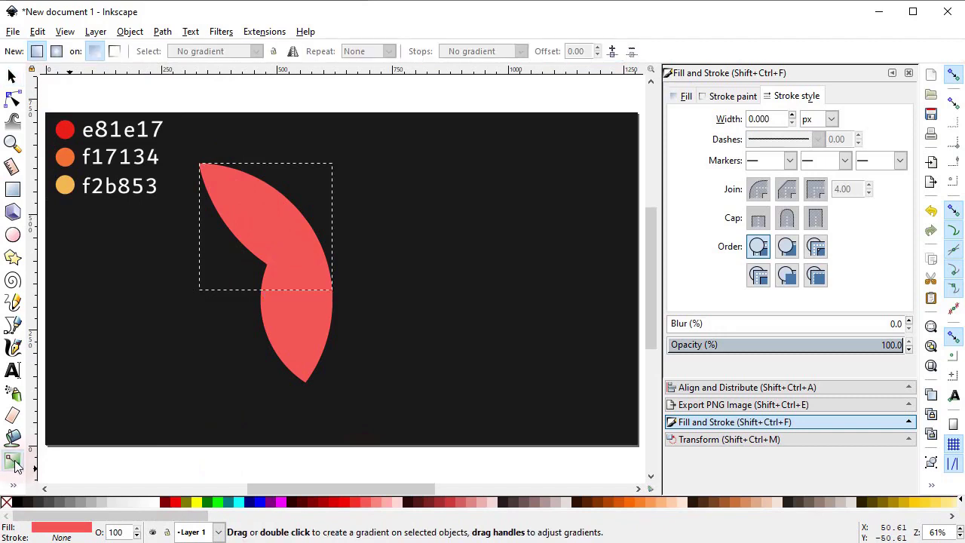
drag(202, 162, 332, 289)
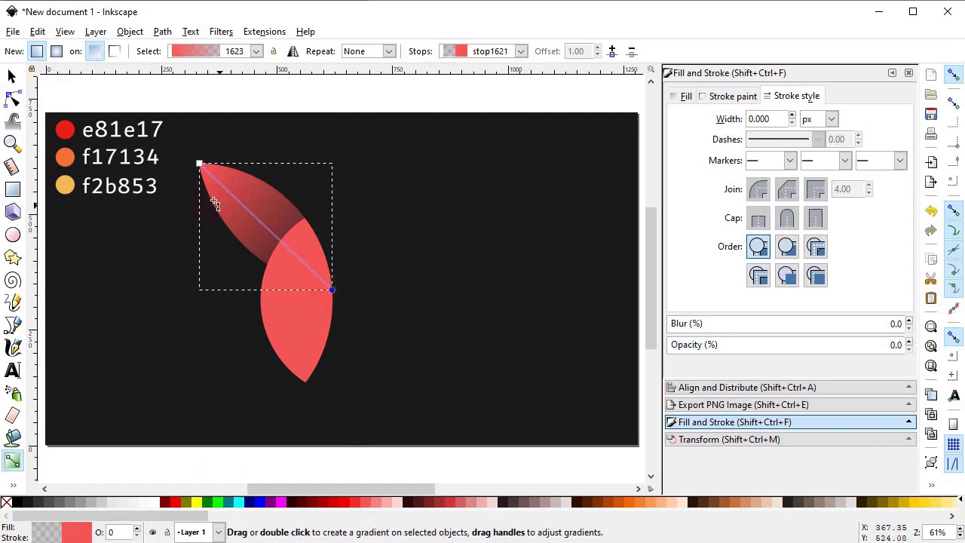
click(199, 163)
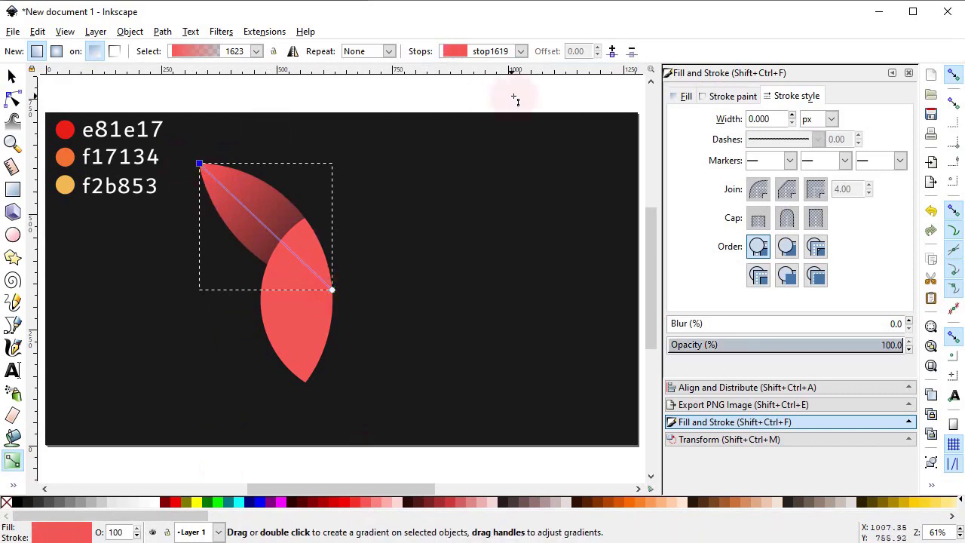
click(612, 53)
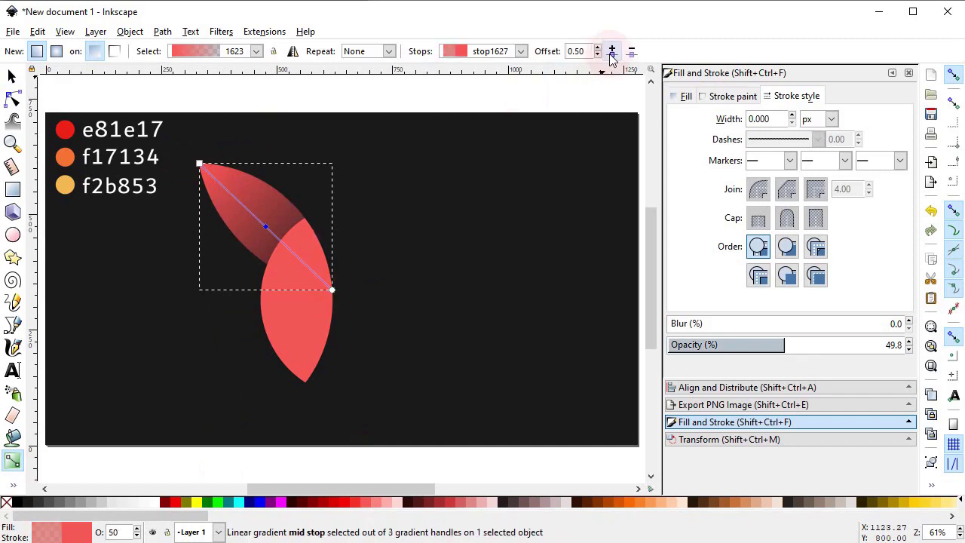
Step: Colour the upper wing's gradient stops e81e17, f17134 and f2b853 by picking from the swatches
click(13, 485)
click(61, 499)
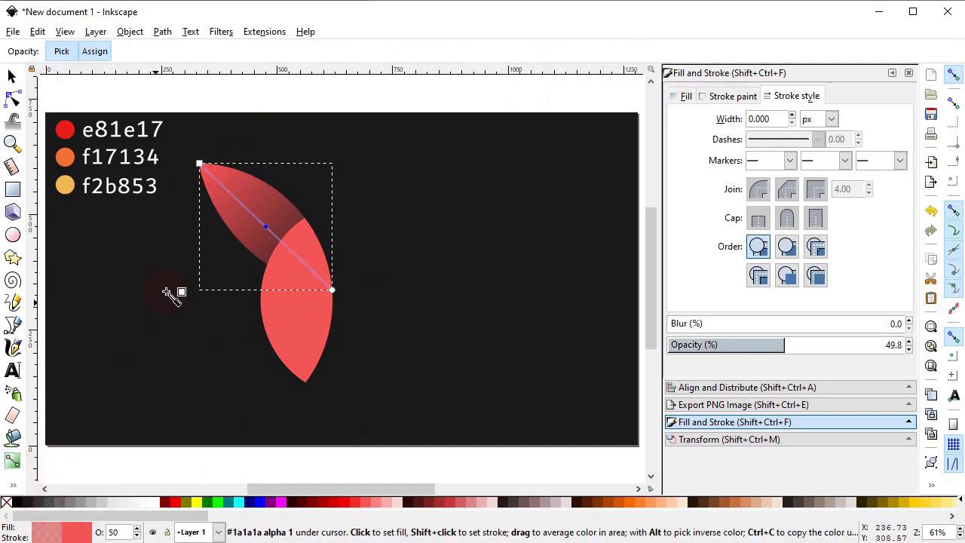
click(199, 163)
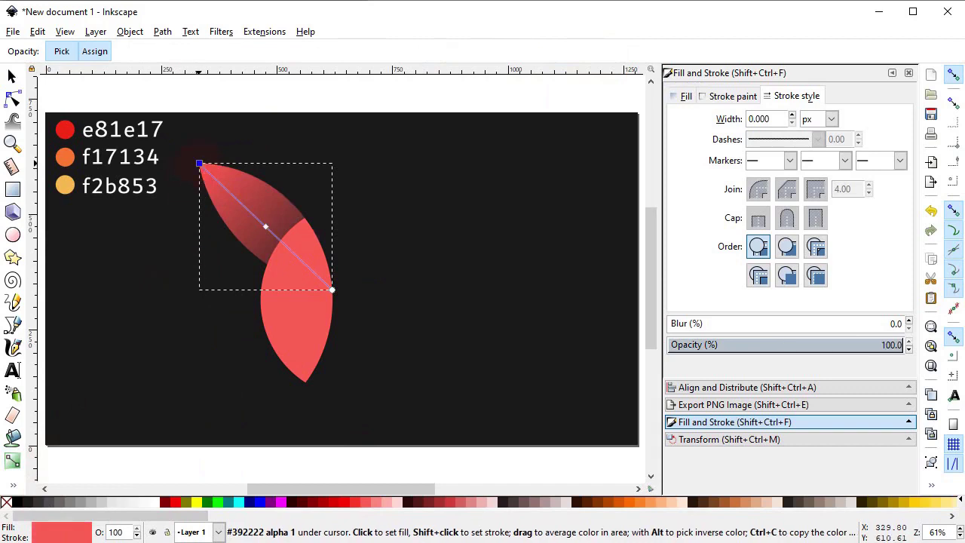
click(67, 132)
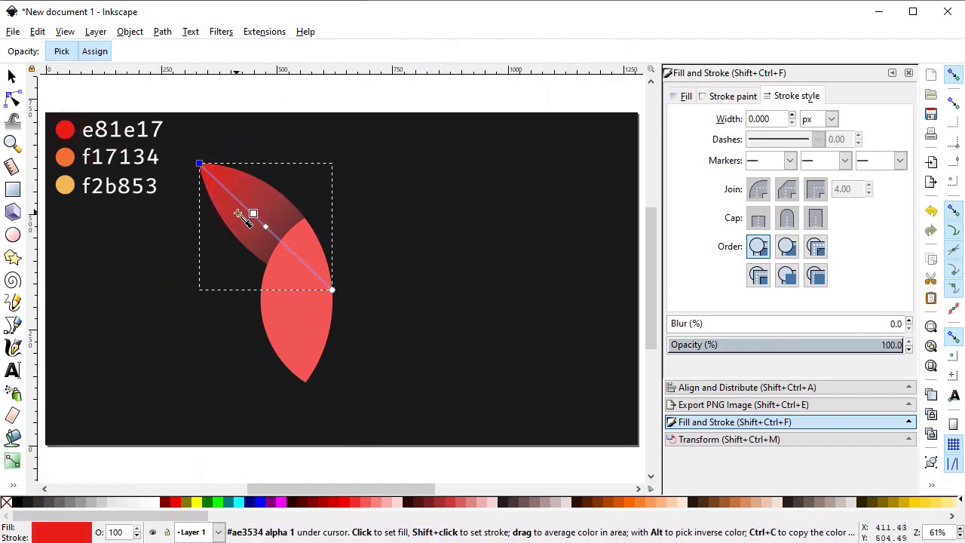
click(265, 225)
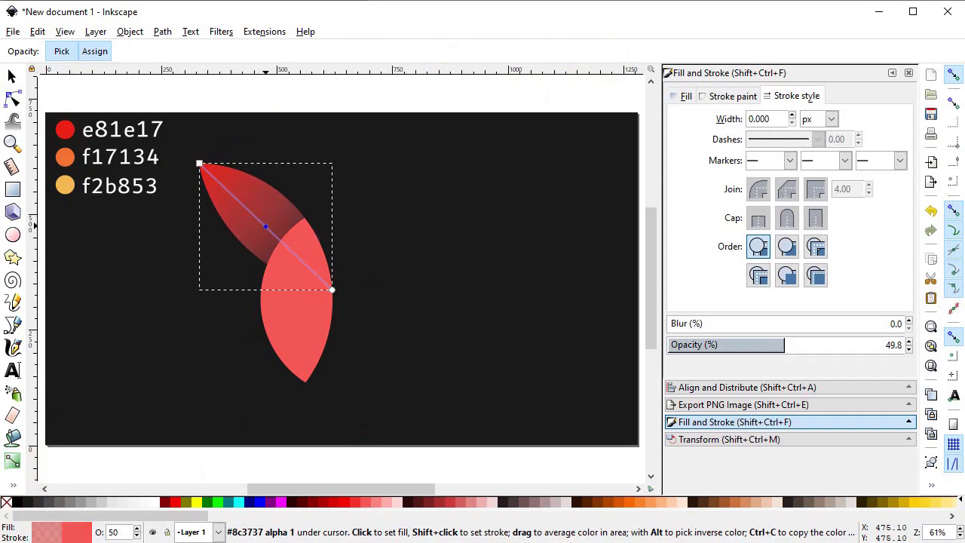
click(66, 156)
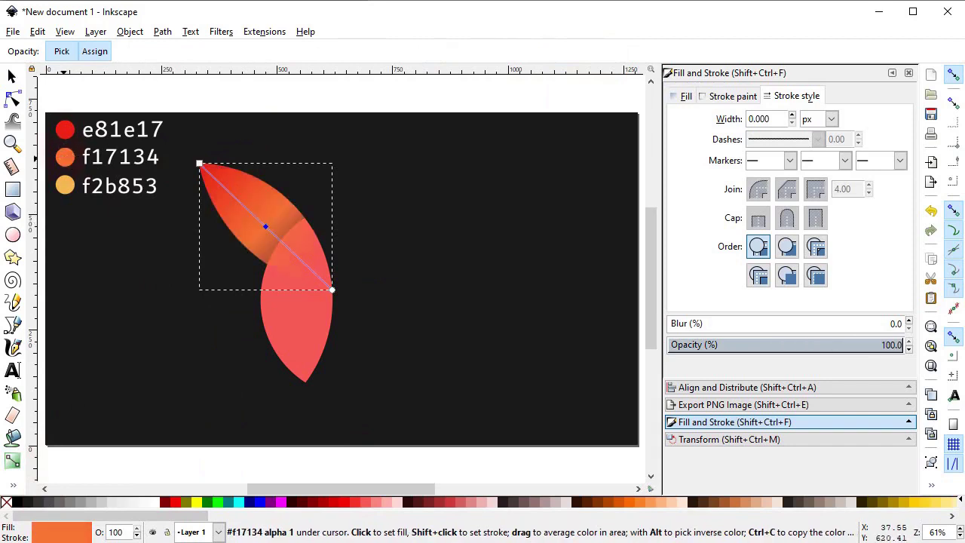
click(332, 290)
click(66, 186)
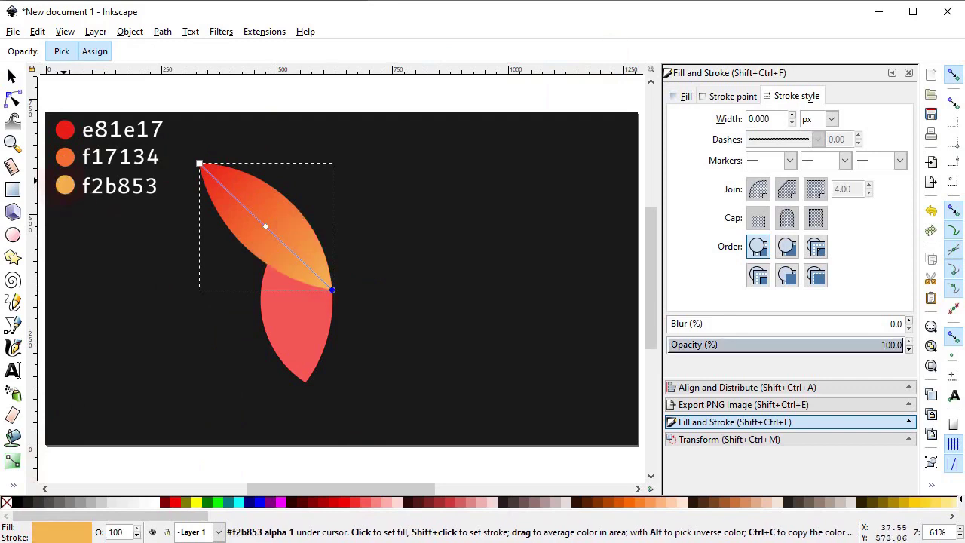
click(12, 77)
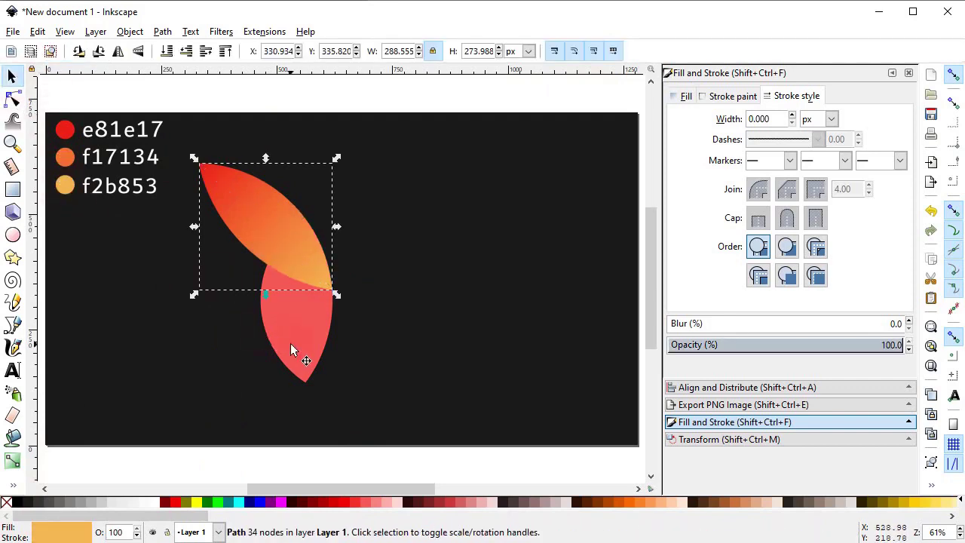
click(265, 294)
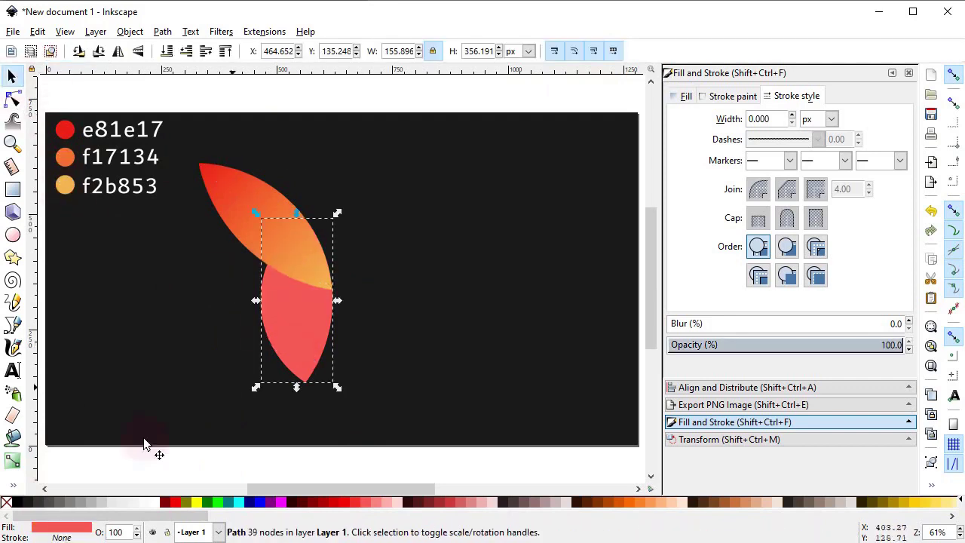
Step: Add a vertical linear gradient to the lower wing from its tip upward, with a middle stop
click(12, 460)
drag(306, 383, 302, 255)
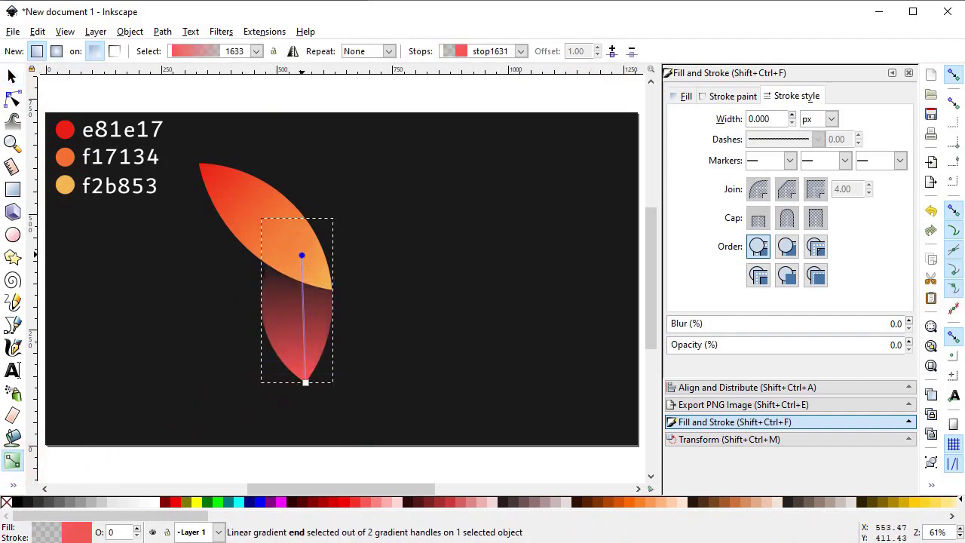
click(305, 383)
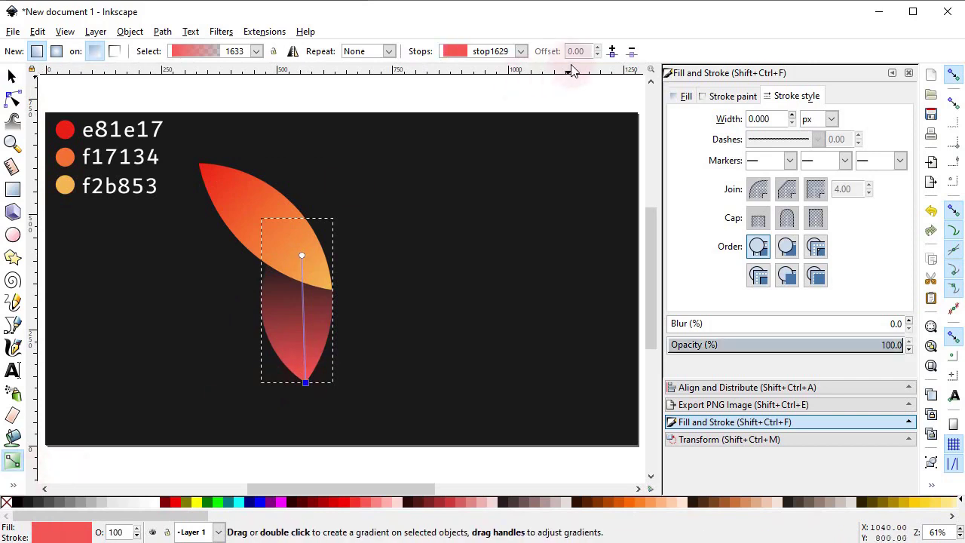
click(612, 51)
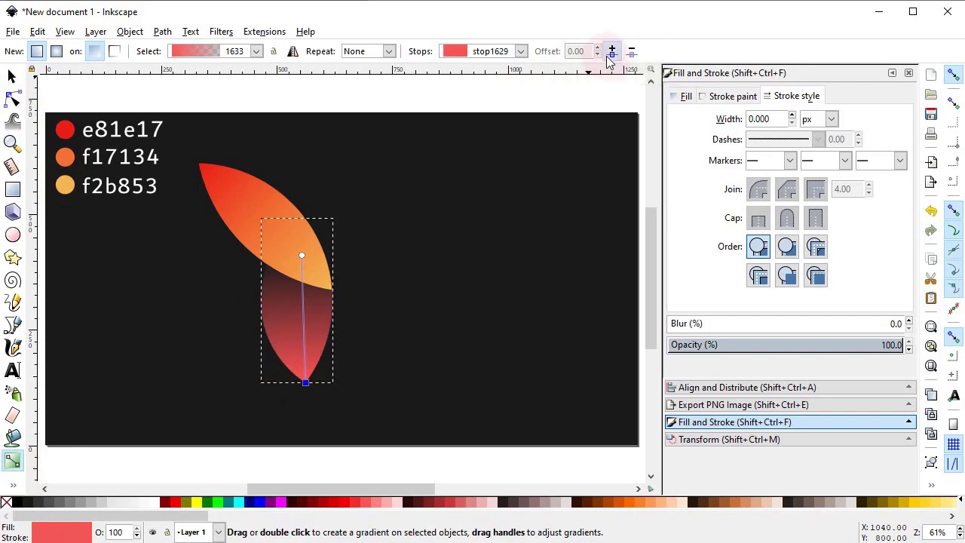
Step: Colour the lower wing's stops f2b853 at the bottom, f17134 in the middle, e81e17 at the top
click(12, 484)
click(43, 500)
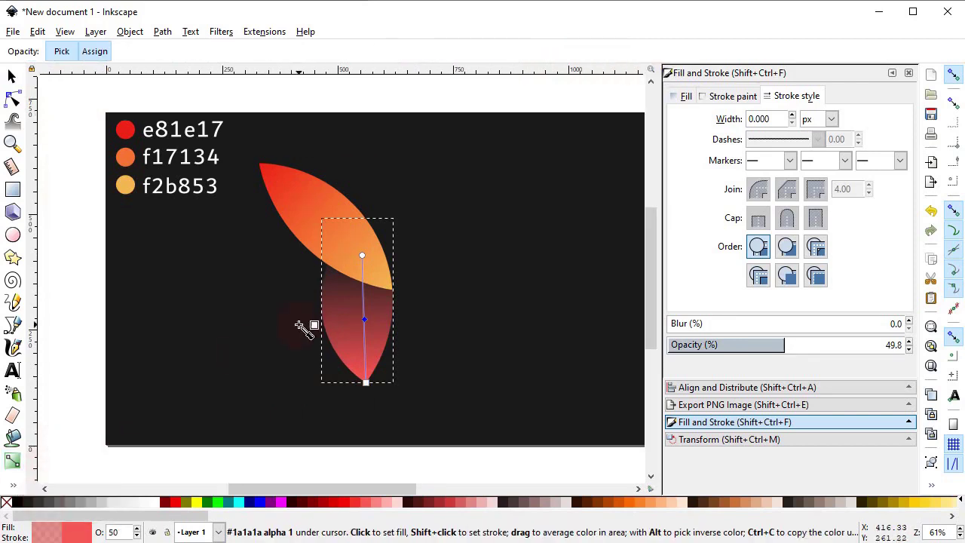
click(365, 385)
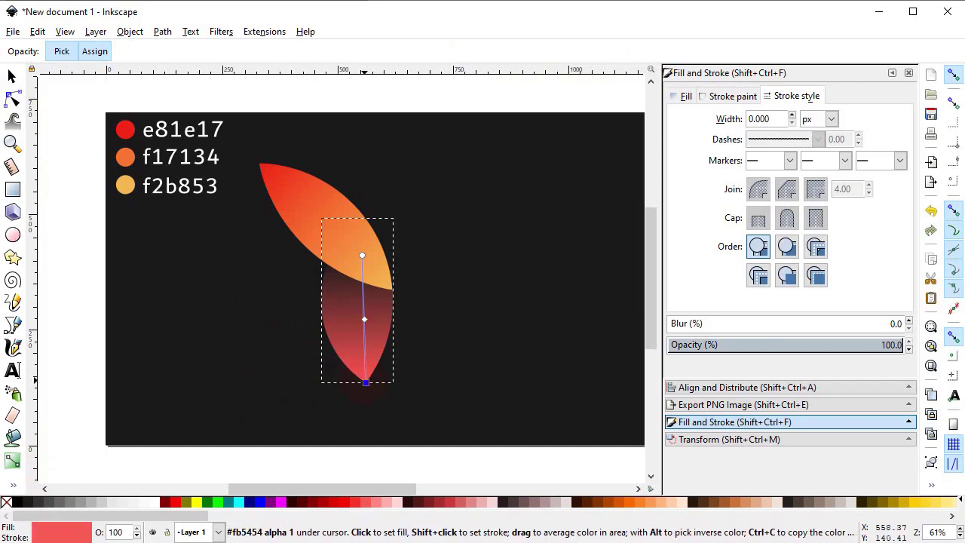
click(126, 187)
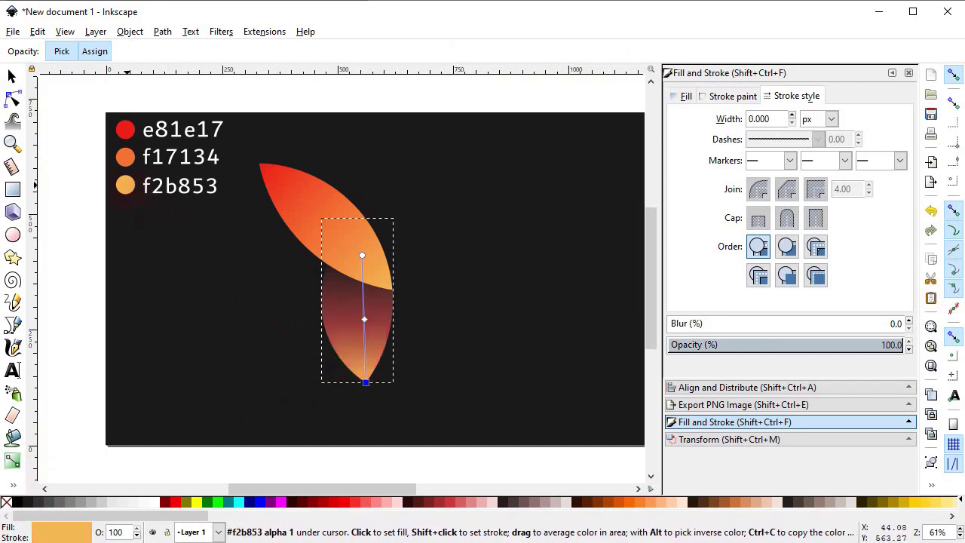
click(364, 320)
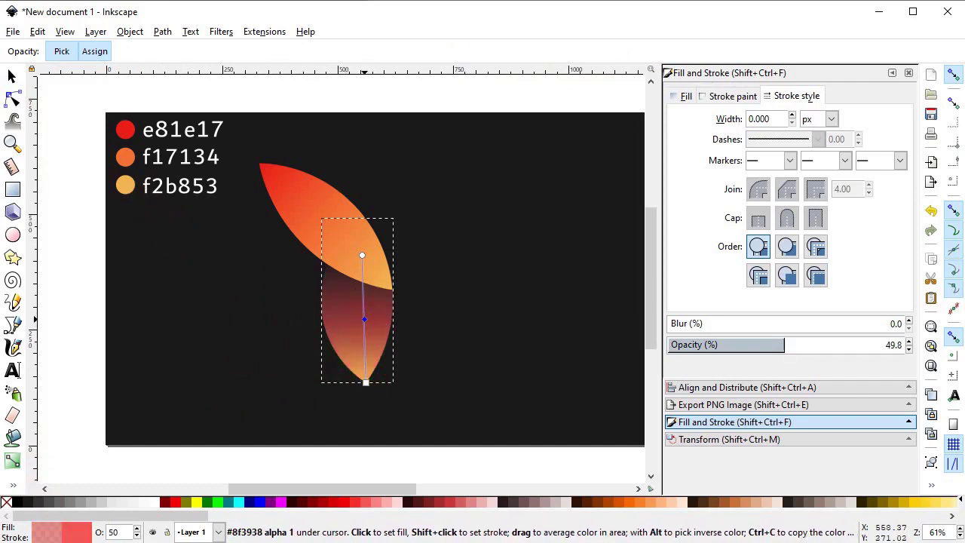
click(127, 157)
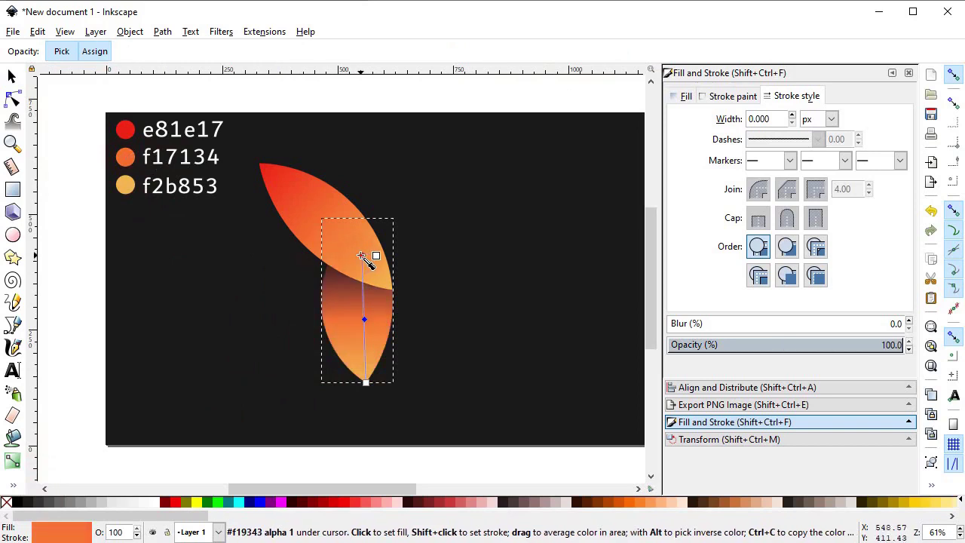
click(362, 257)
click(127, 130)
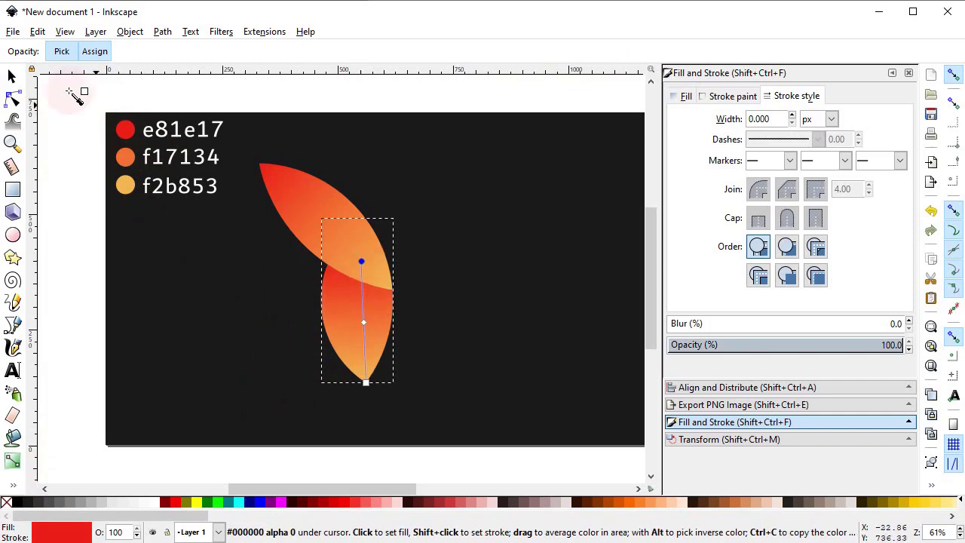
click(10, 77)
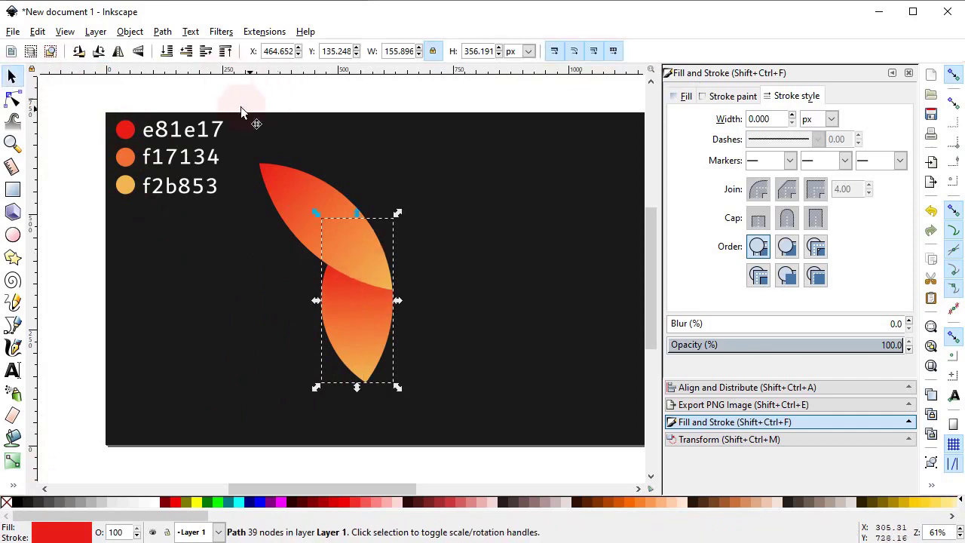
Step: Group the three gradient wing shapes and make a duplicate of the group
drag(236, 94, 418, 407)
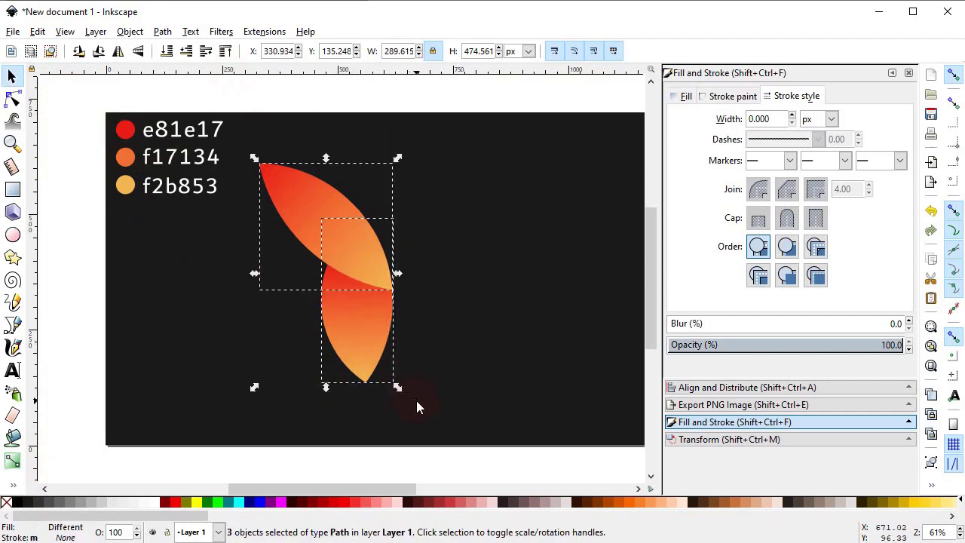
right_click(364, 343)
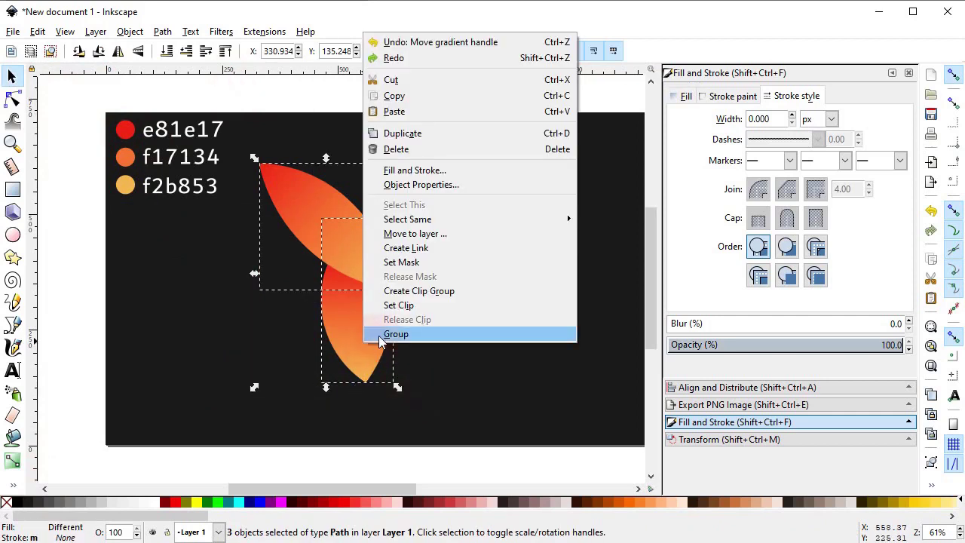
click(395, 334)
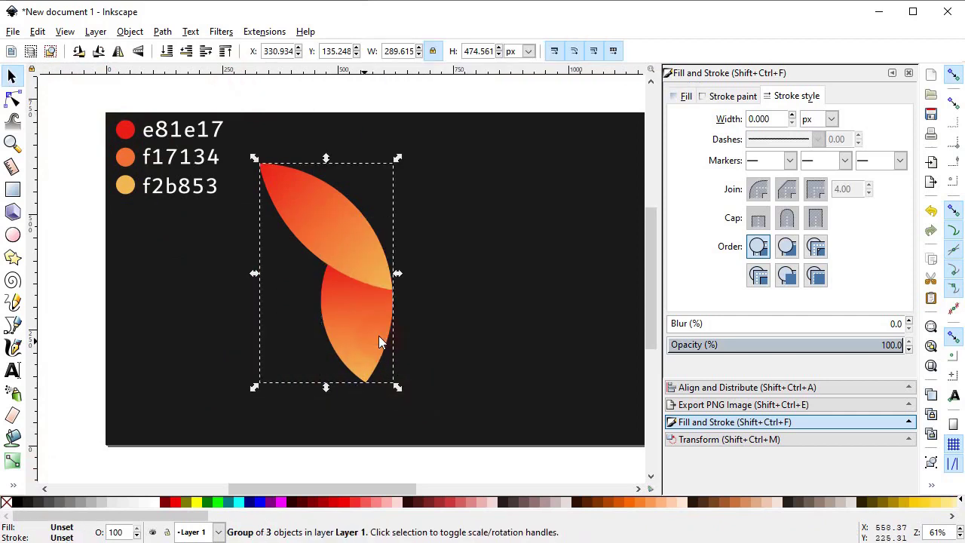
right_click(356, 297)
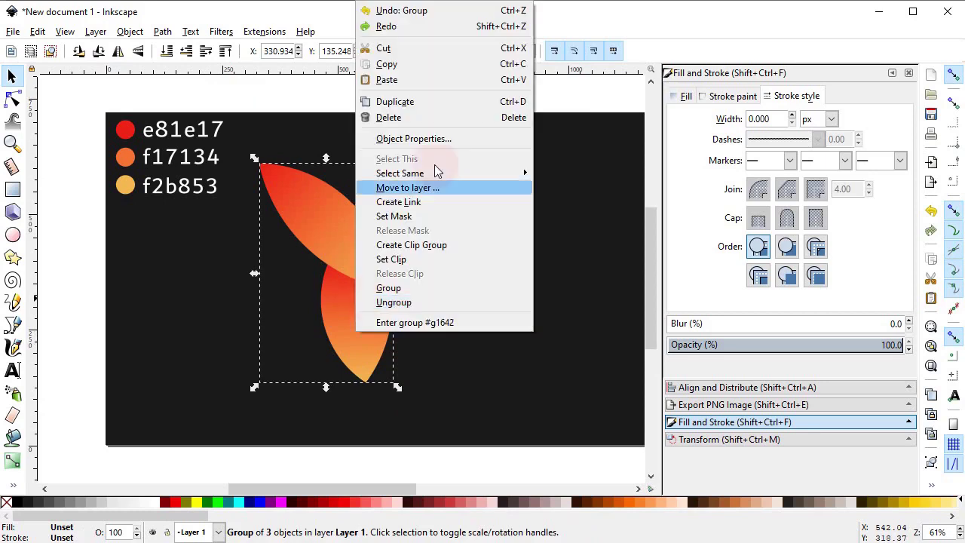
click(396, 102)
Step: Mirror the duplicate wing group horizontally and place it to the right of the original
click(119, 52)
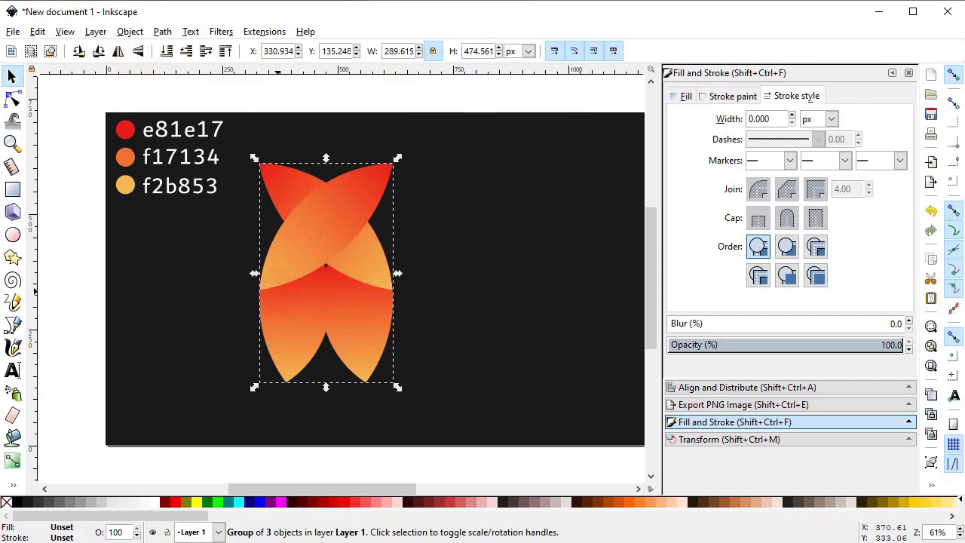
drag(283, 296, 436, 296)
click(437, 296)
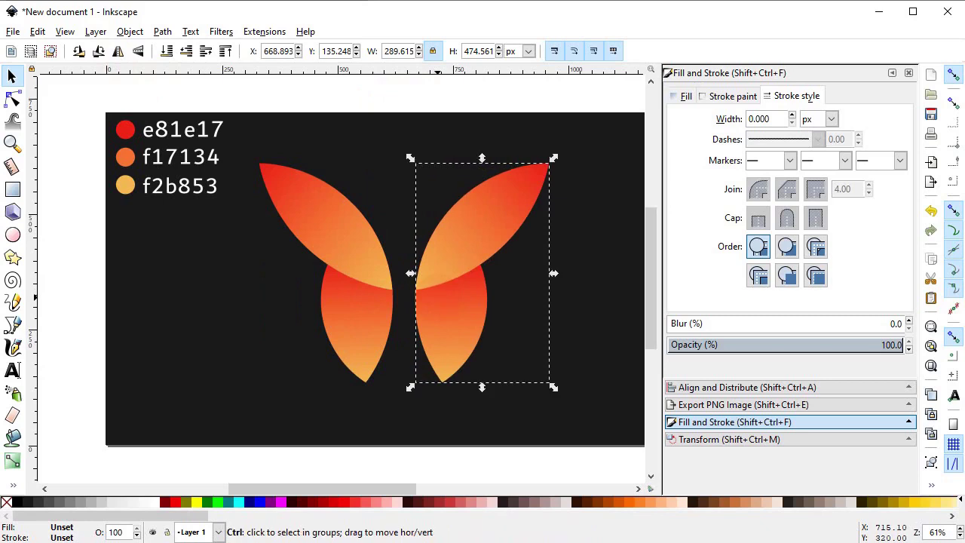
click(931, 367)
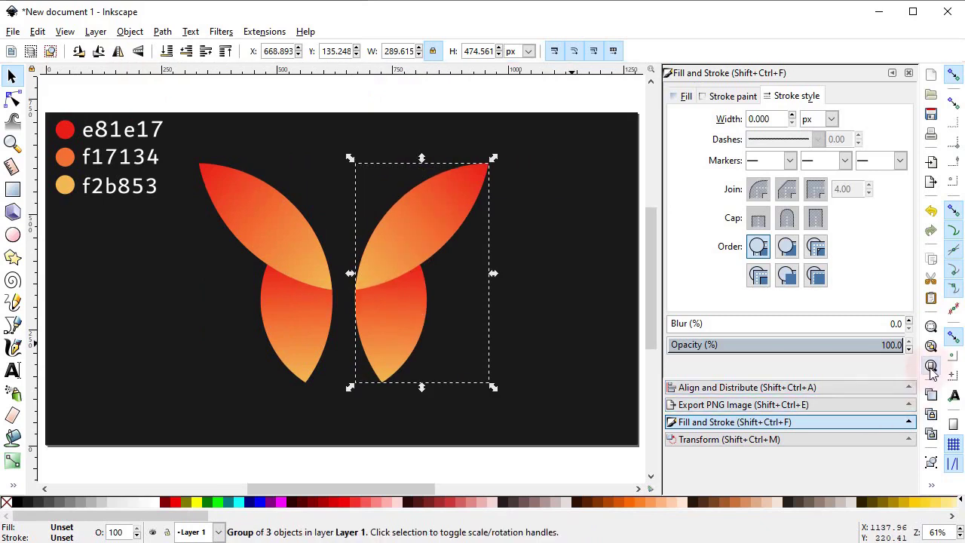
Step: Delete the colour swatch group with its hex labels, then shift both wing groups toward the page centre
click(70, 162)
key(Delete)
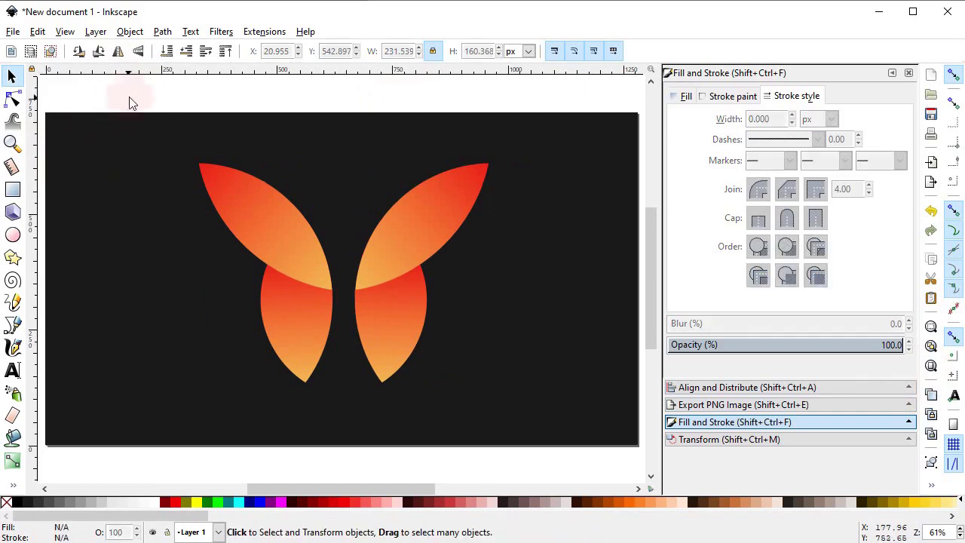
drag(143, 88, 527, 436)
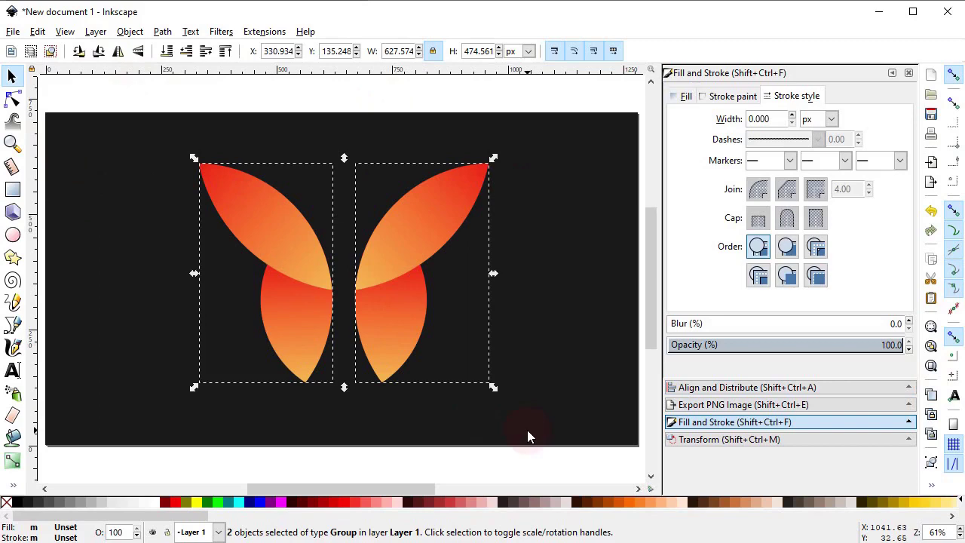
click(391, 341)
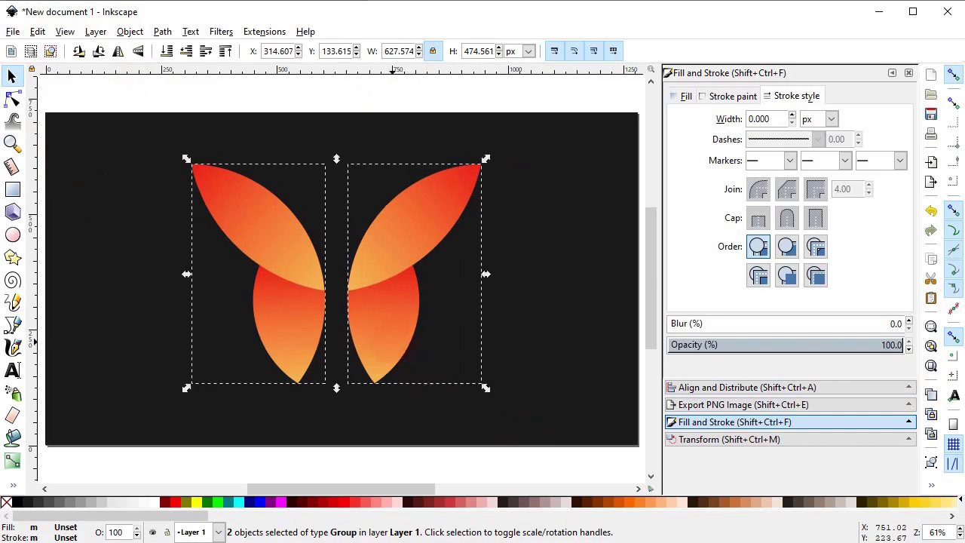